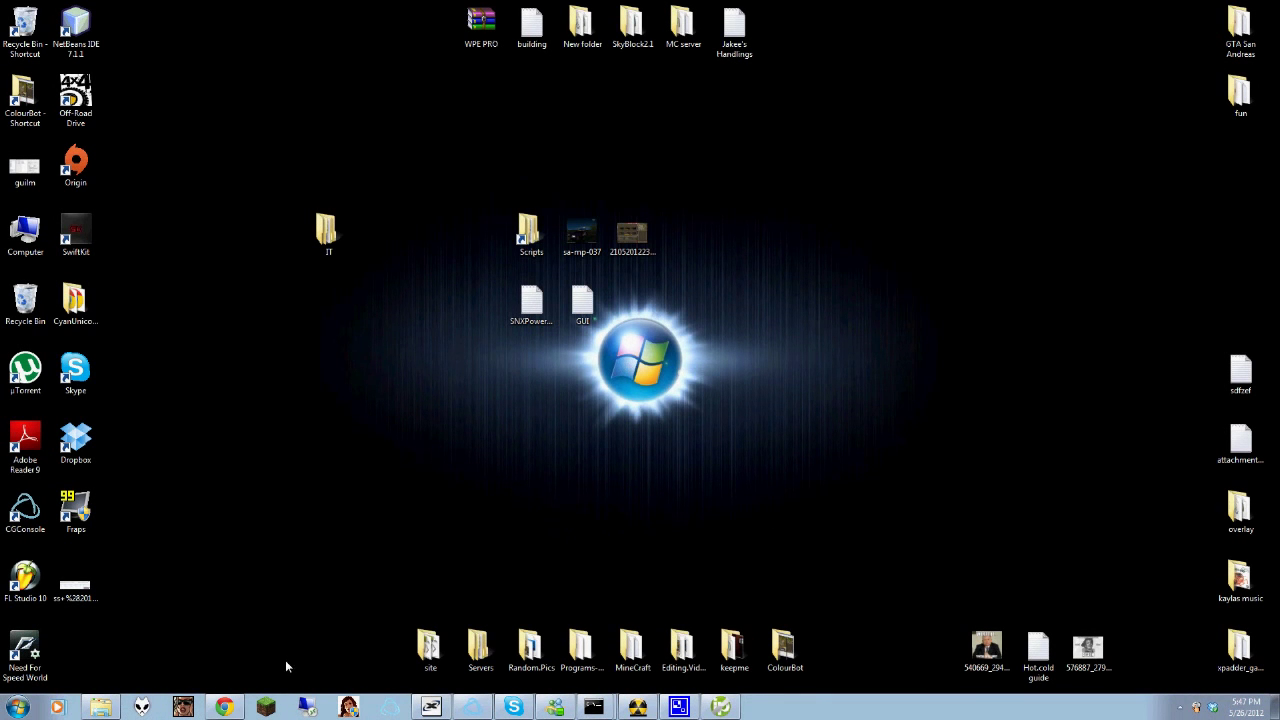
Bring up the router page in Chrome and run ipconfig in a new Command Prompt to look up the network configuration.
click(224, 707)
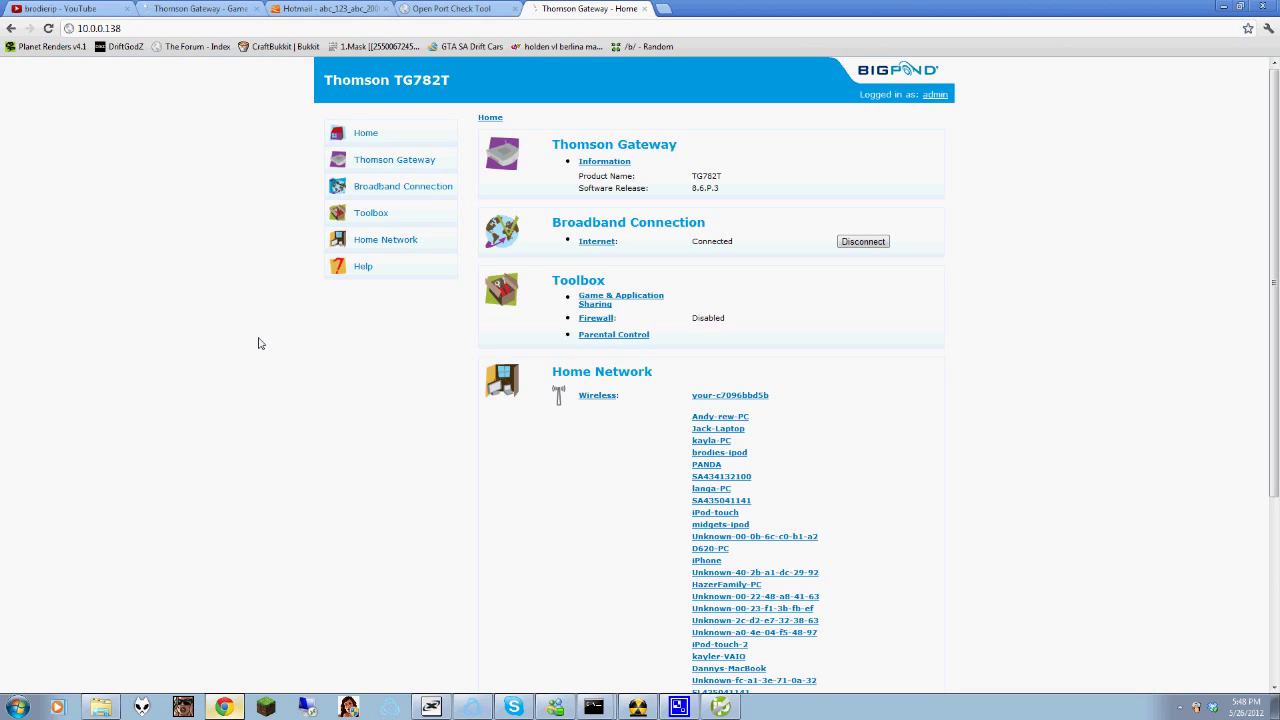
click(18, 707)
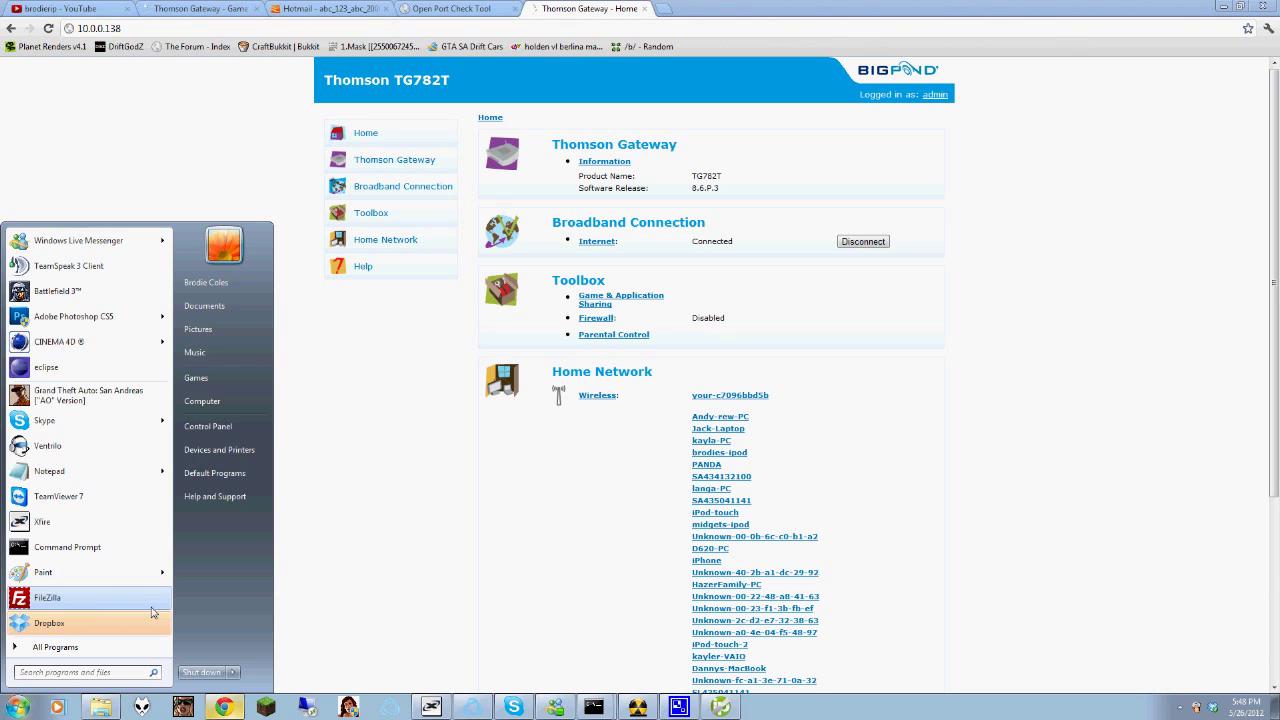
text(cmd)
key(Return)
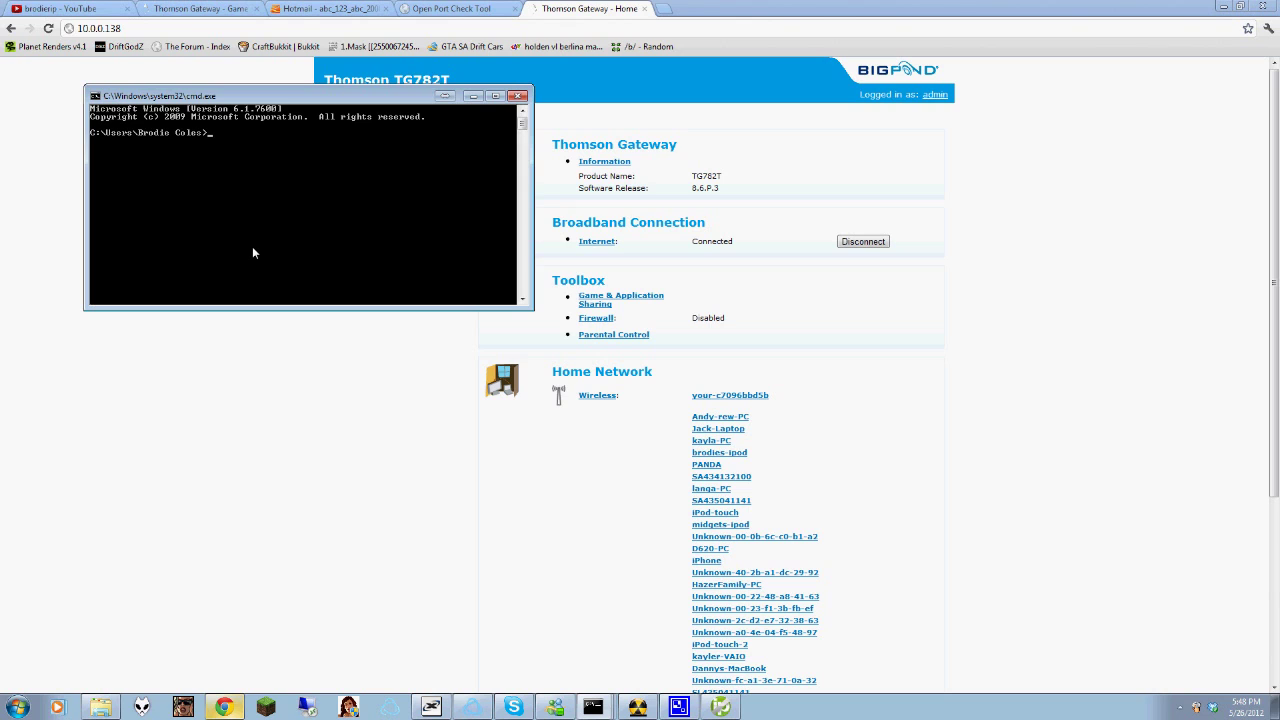
text(ipconfig)
key(Return)
scroll(266, 245, up, 5)
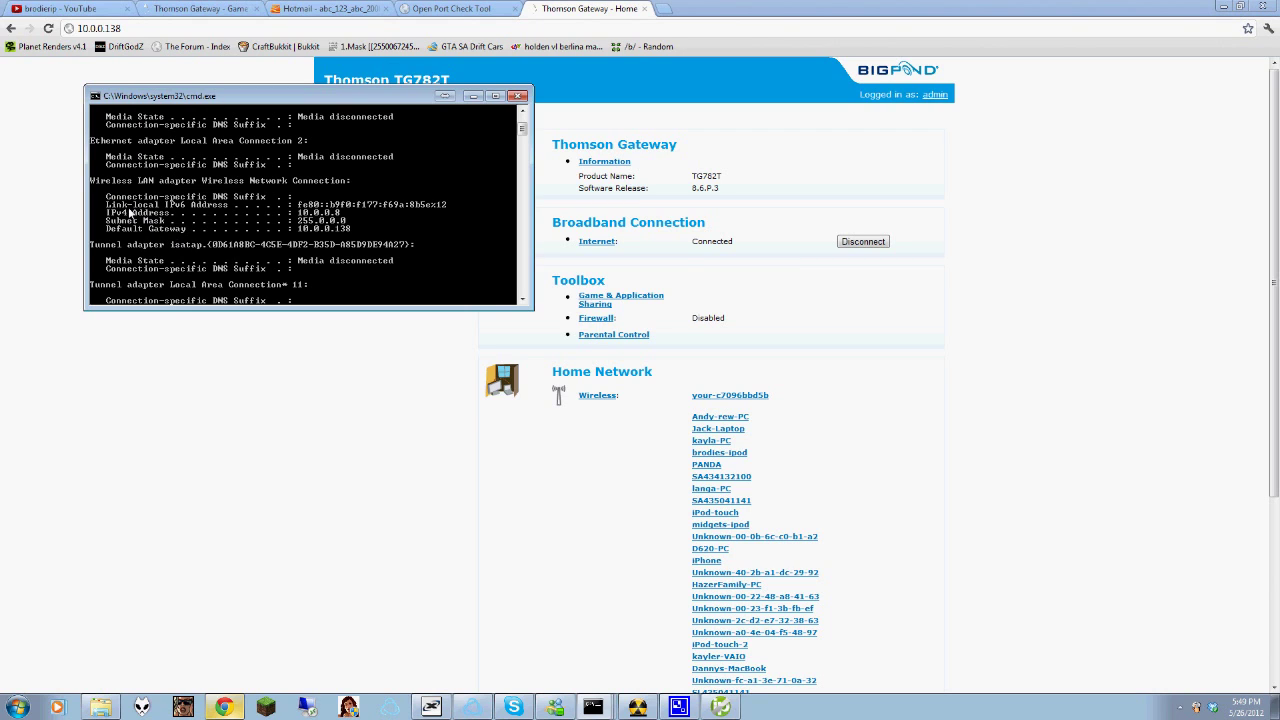
right_click(367, 216)
click(385, 229)
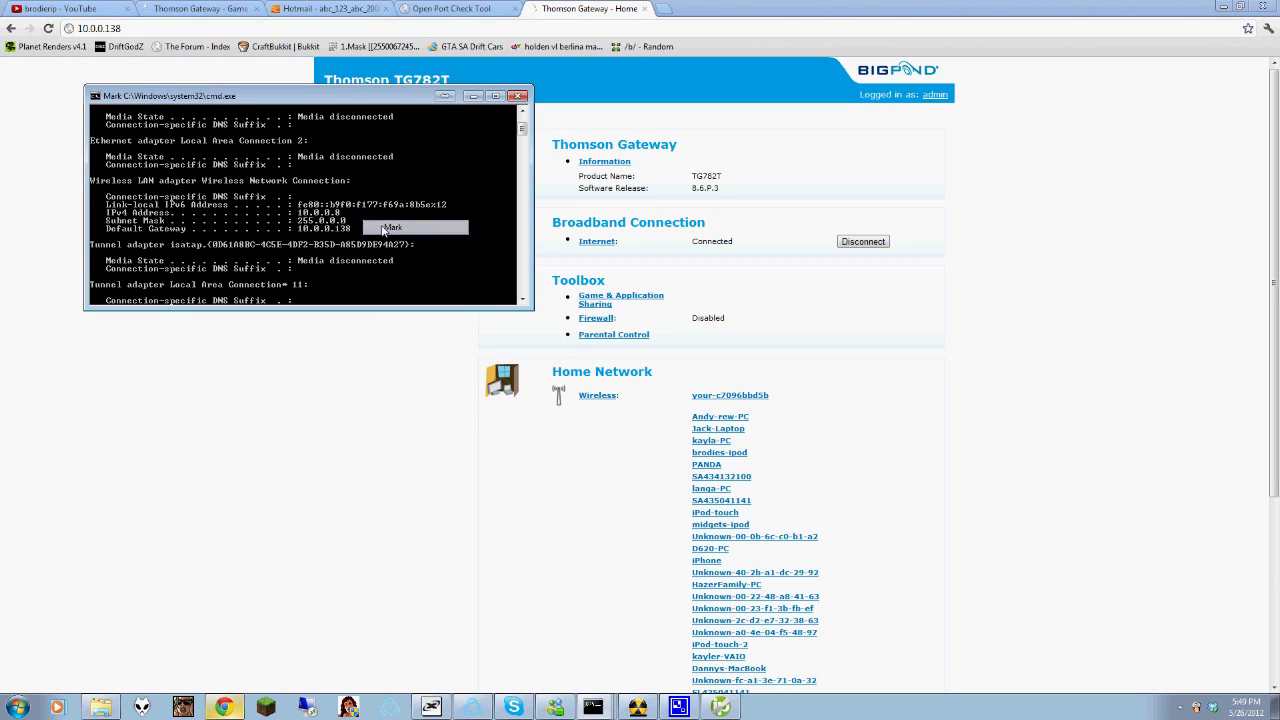
drag(355, 230, 298, 233)
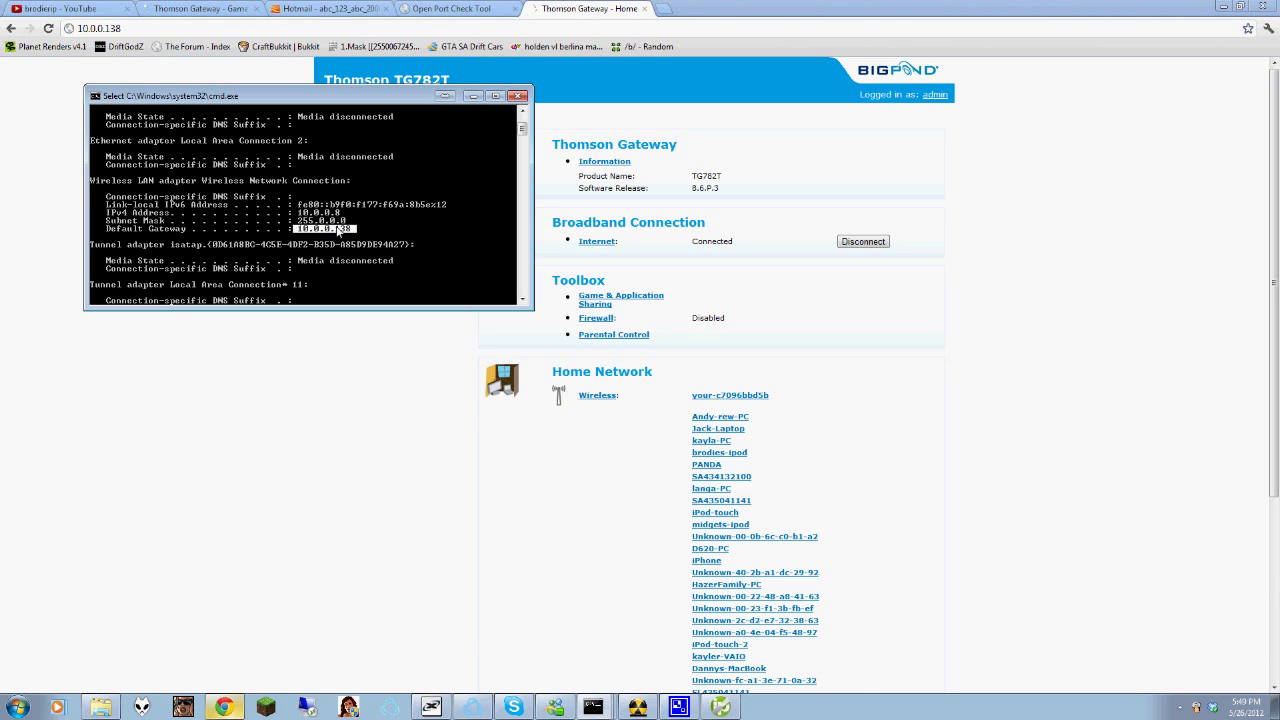
click(369, 231)
right_click(352, 225)
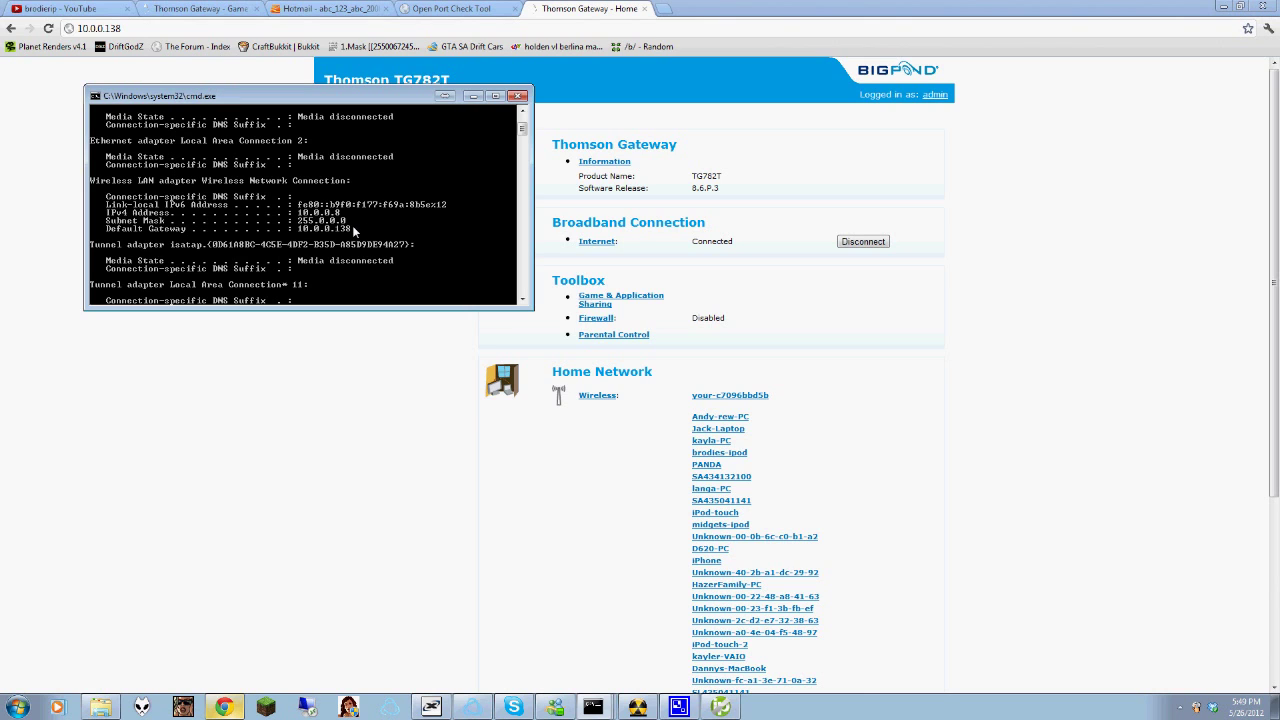
Mark and copy the default gateway address of the wireless adapter from the ipconfig output.
right_click(357, 235)
click(372, 240)
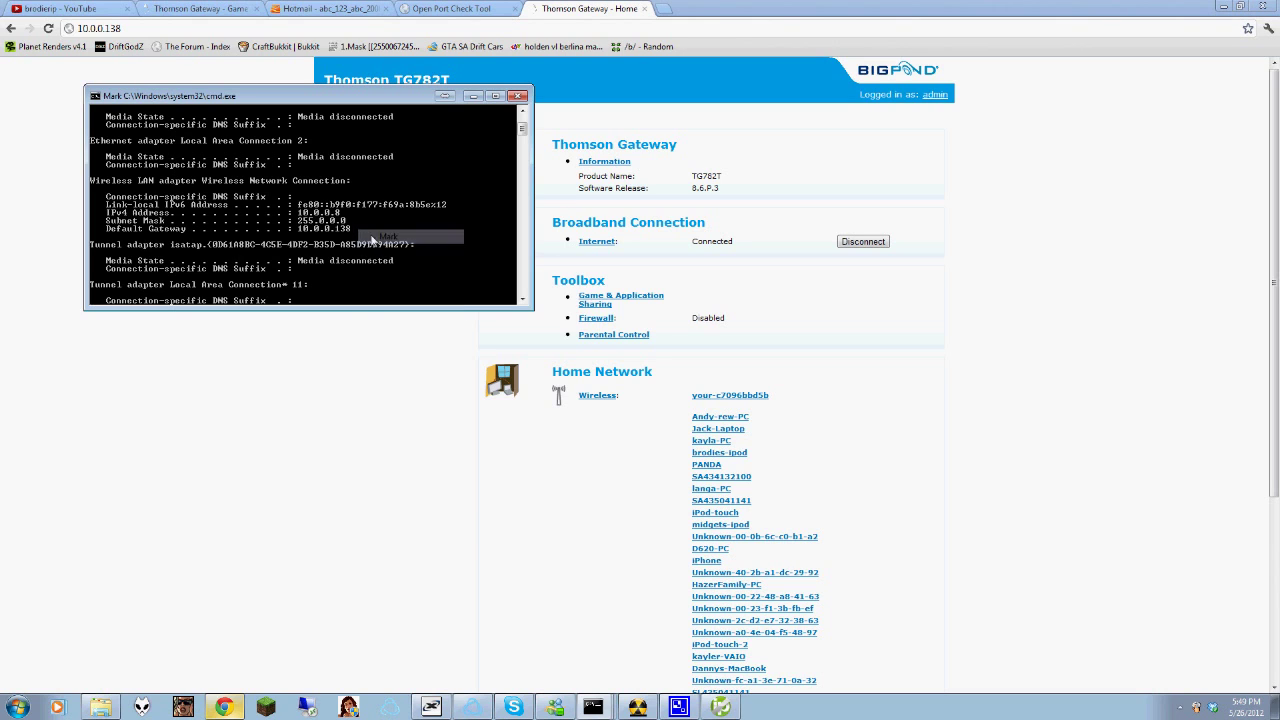
drag(352, 232, 299, 232)
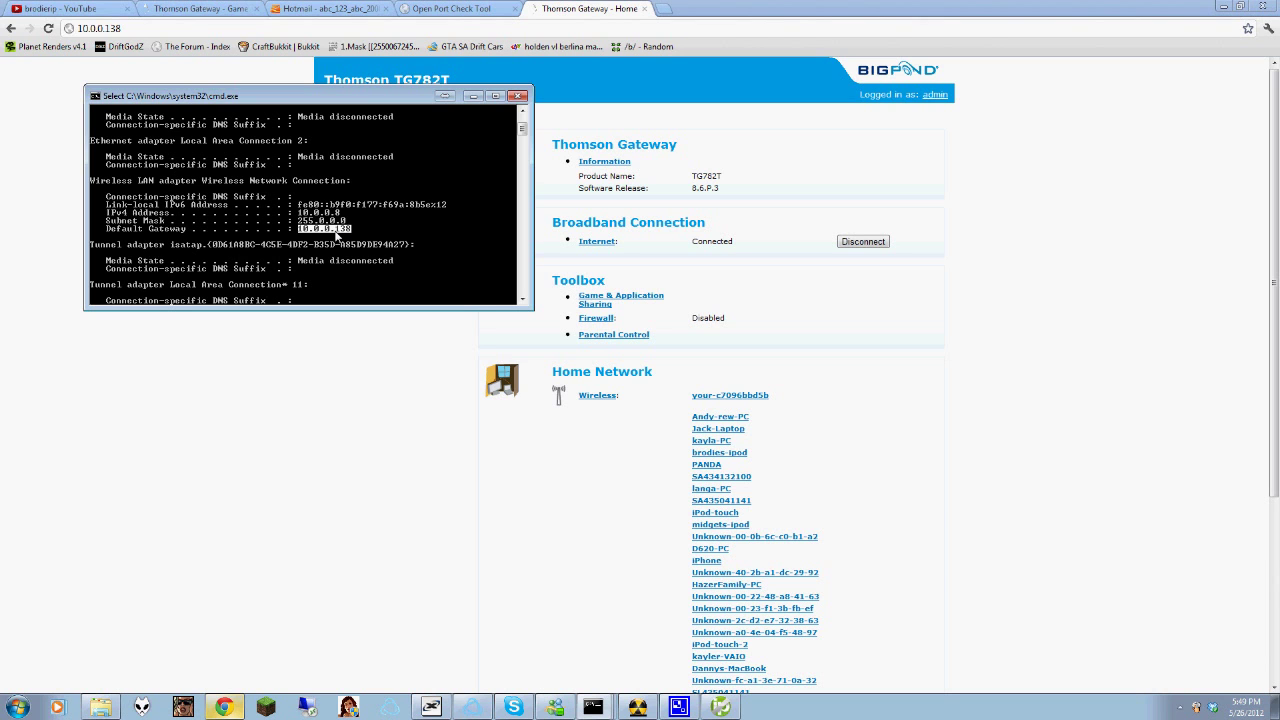
key(Return)
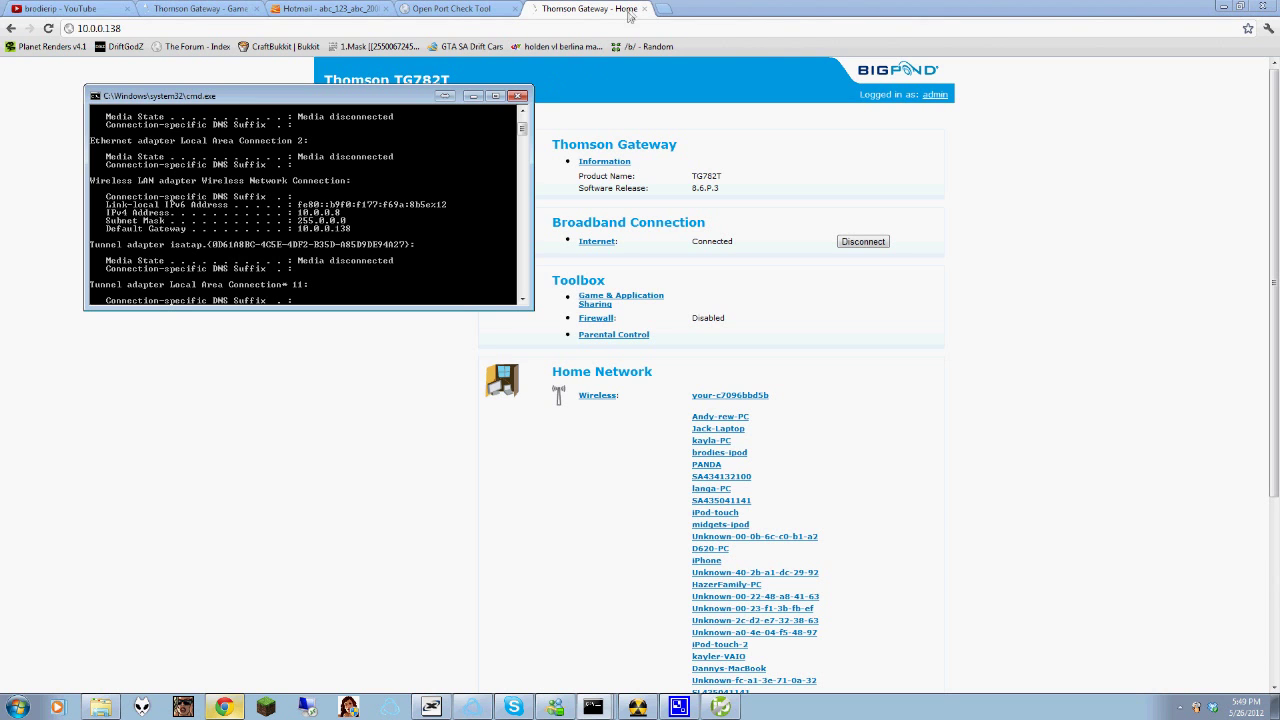
click(661, 9)
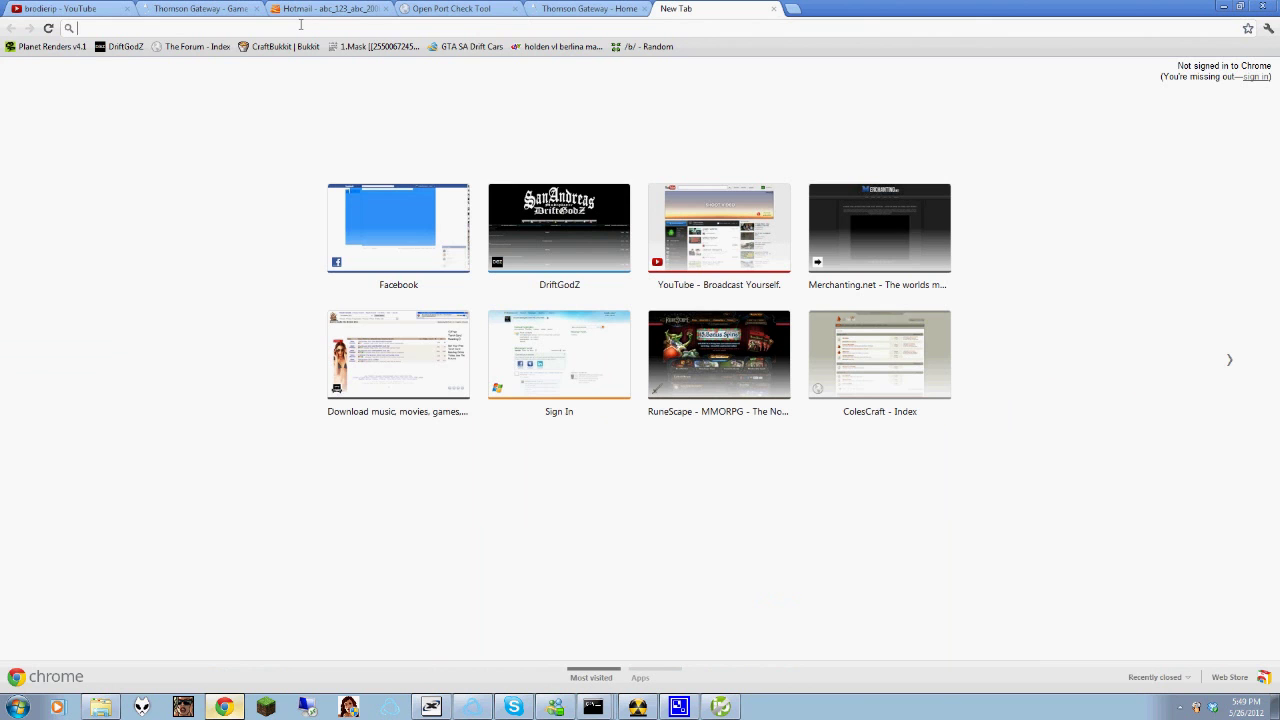
click(590, 9)
click(720, 9)
click(776, 9)
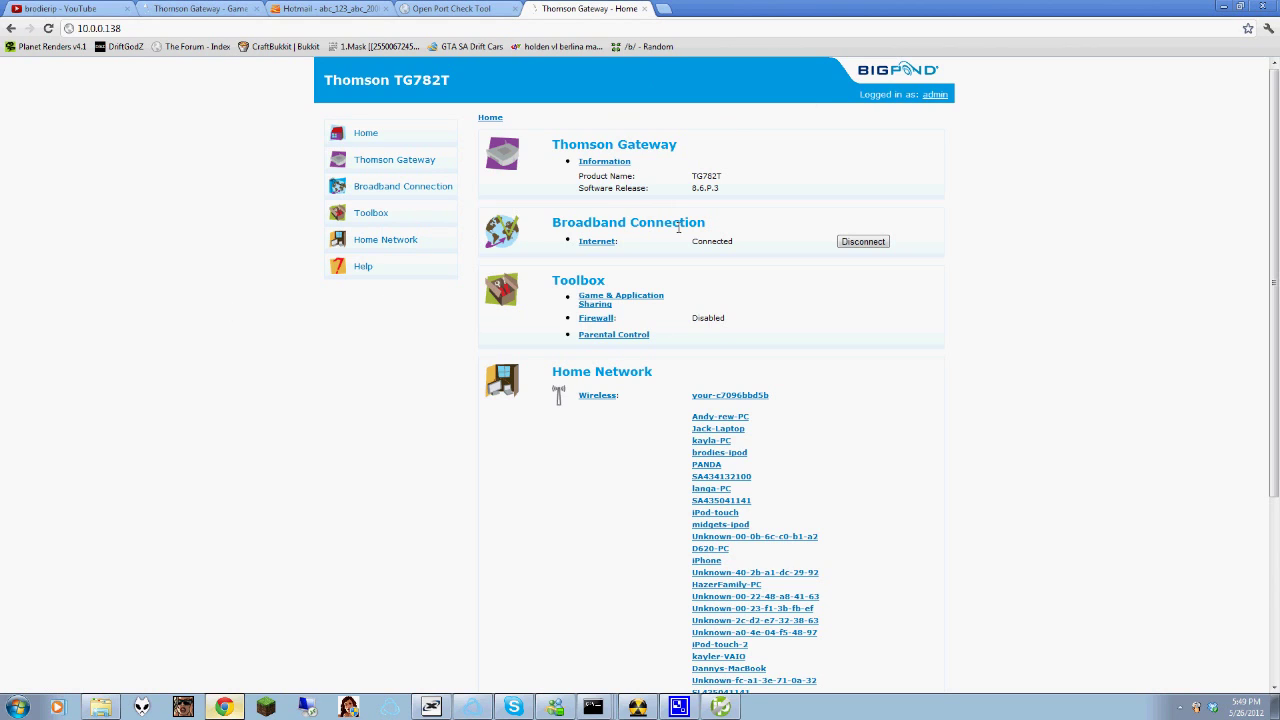
Open the router's Game & Application Sharing settings at the form for creating a new game or application.
click(605, 303)
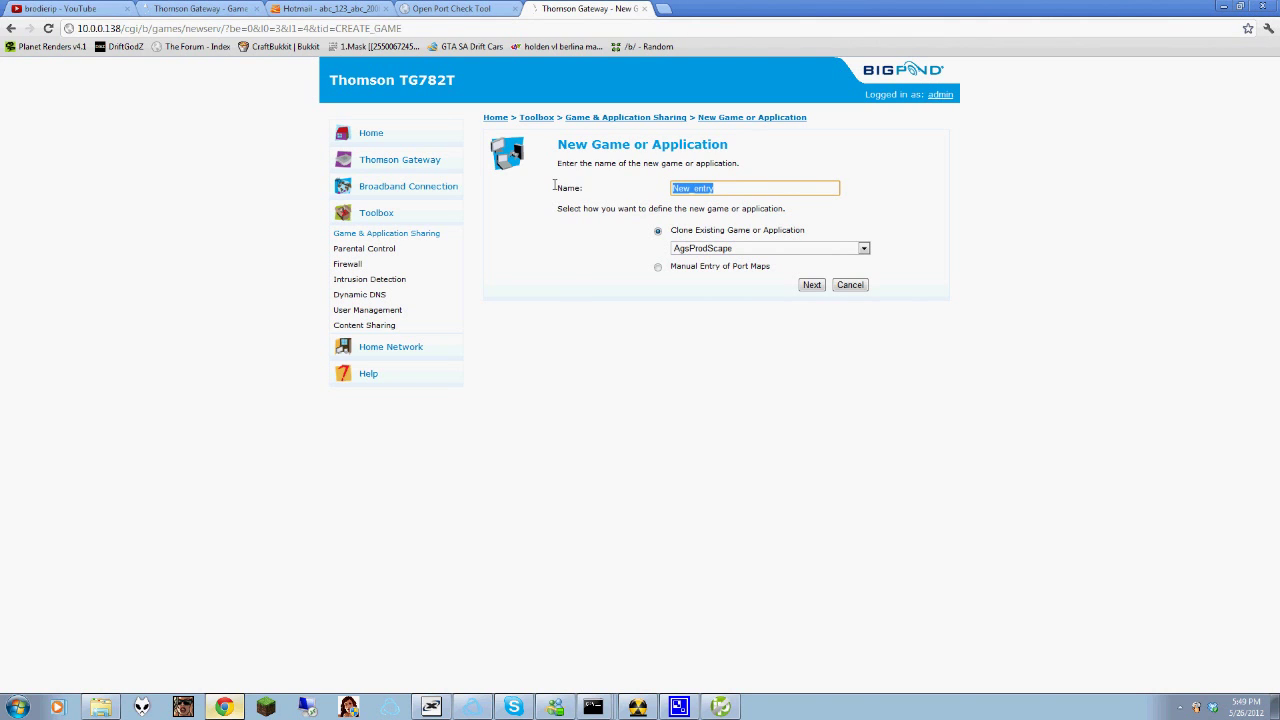
text(Minecra)
key(BackSpace)
key(BackSpace)
key(BackSpace)
key(BackSpace)
key(BackSpace)
key(BackSpace)
key(BackSpace)
click(724, 188)
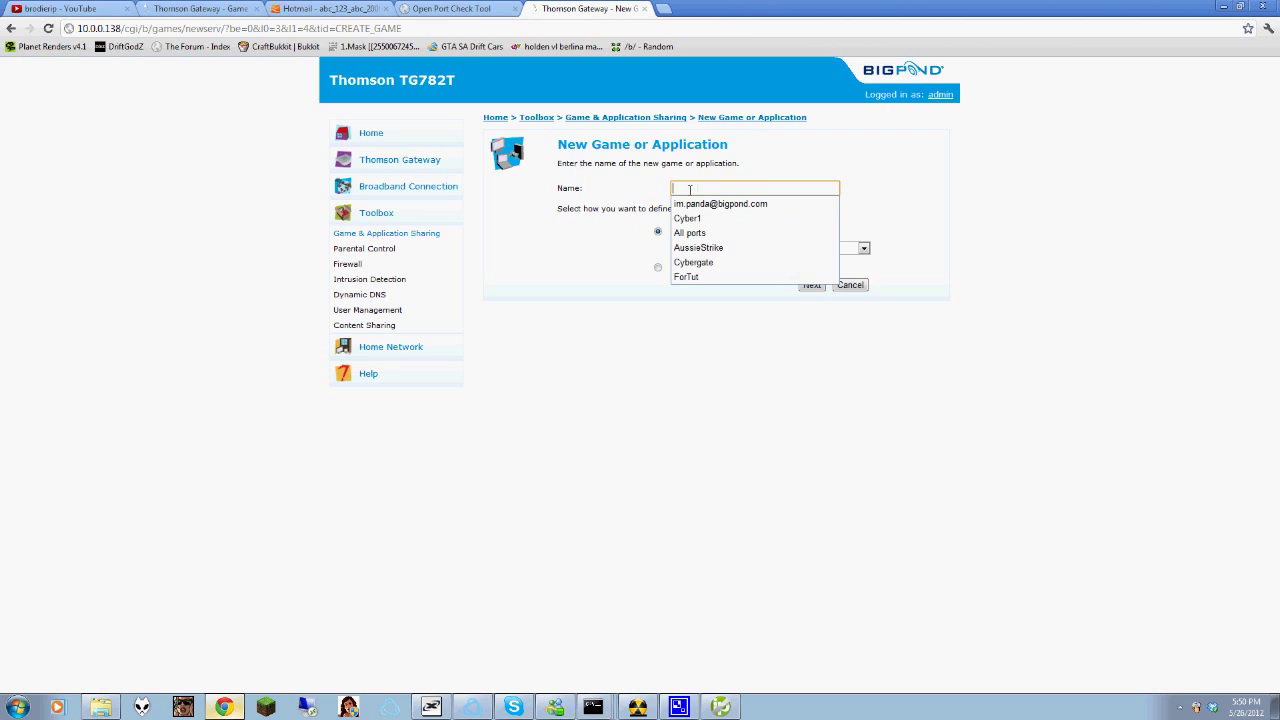
text(l)
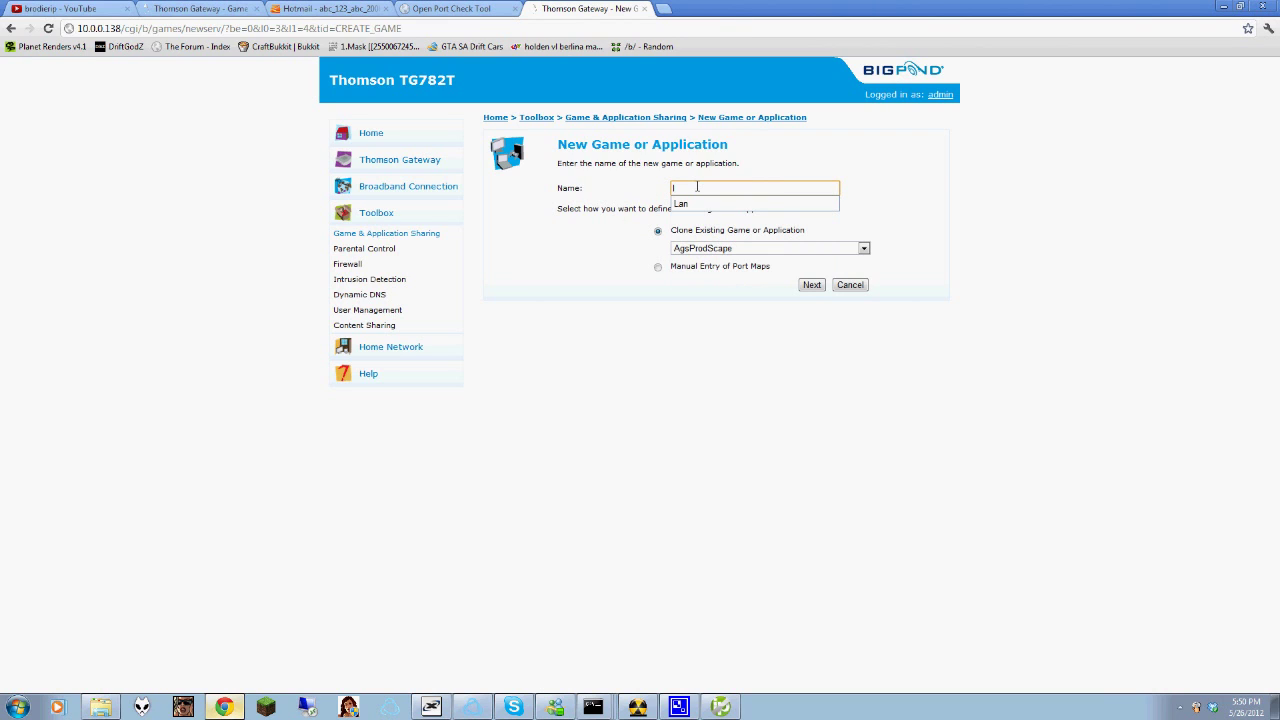
key(BackSpace)
Name the new application "tutorial" and create it with manual entry of port maps.
text(tutorial)
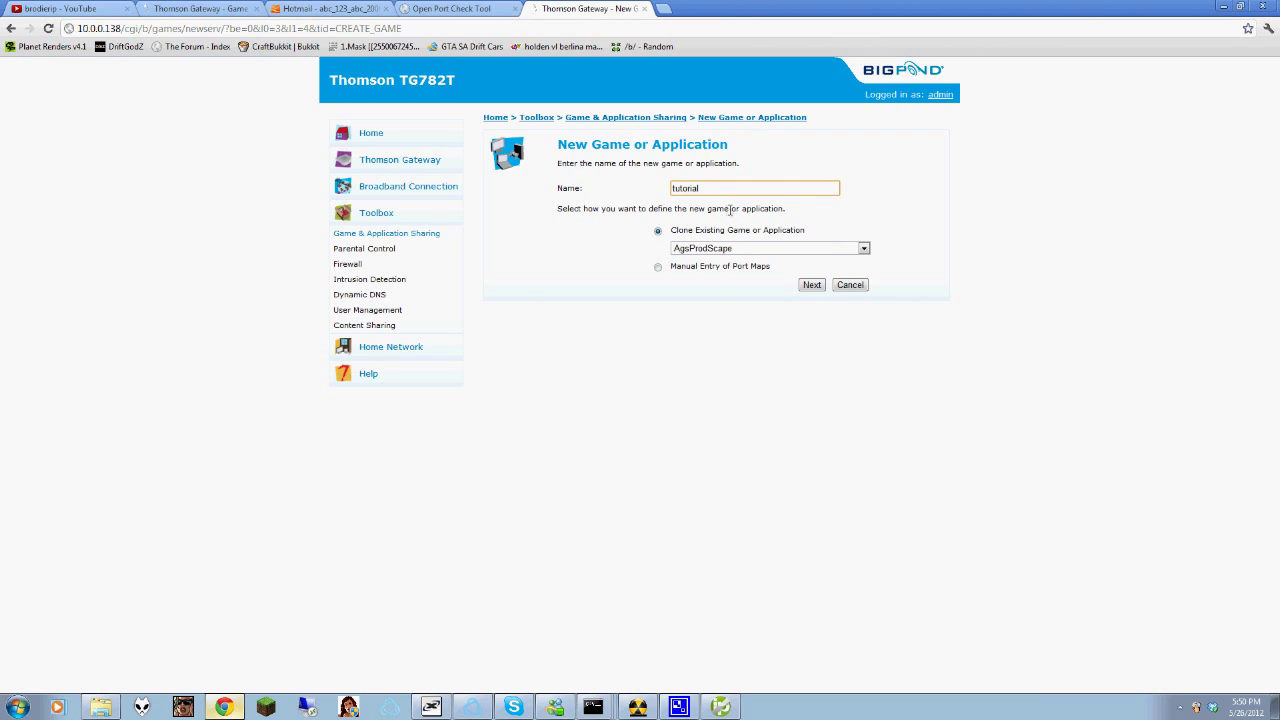
click(658, 267)
click(812, 286)
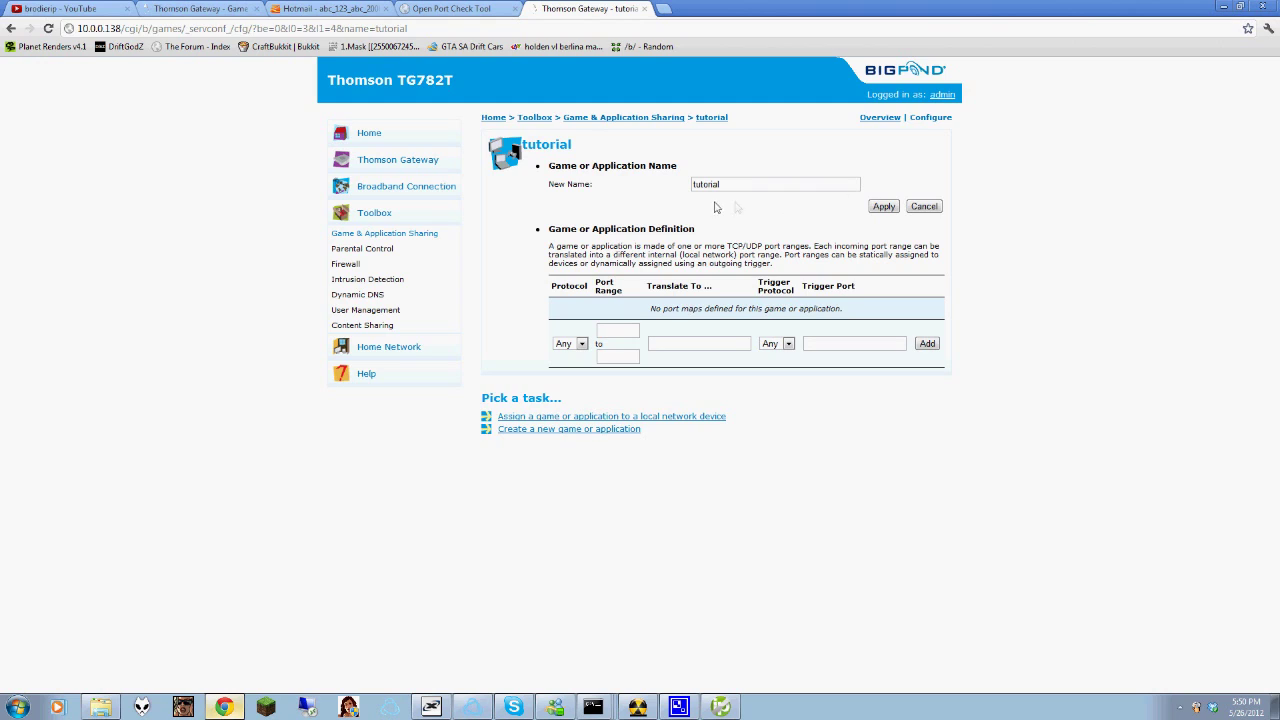
Enter 7272 as both the start and the end of the port range for the tutorial application.
click(621, 329)
text(7272)
click(661, 338)
click(787, 344)
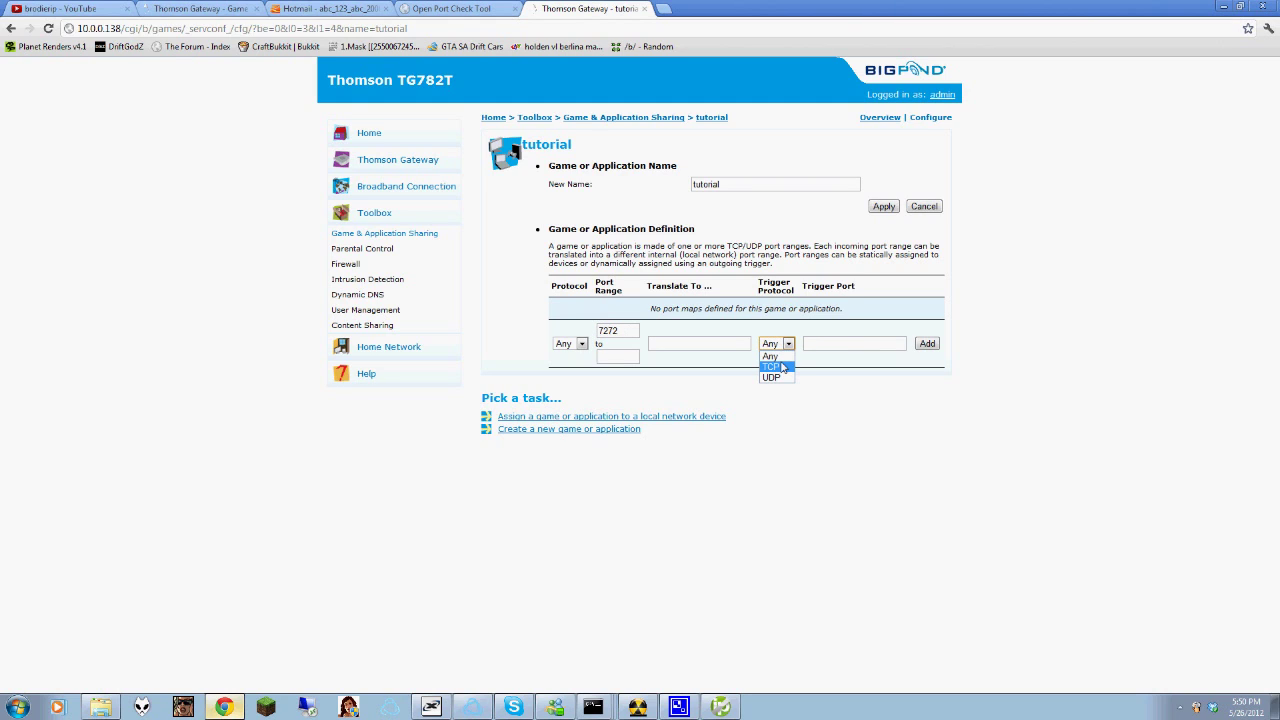
click(690, 362)
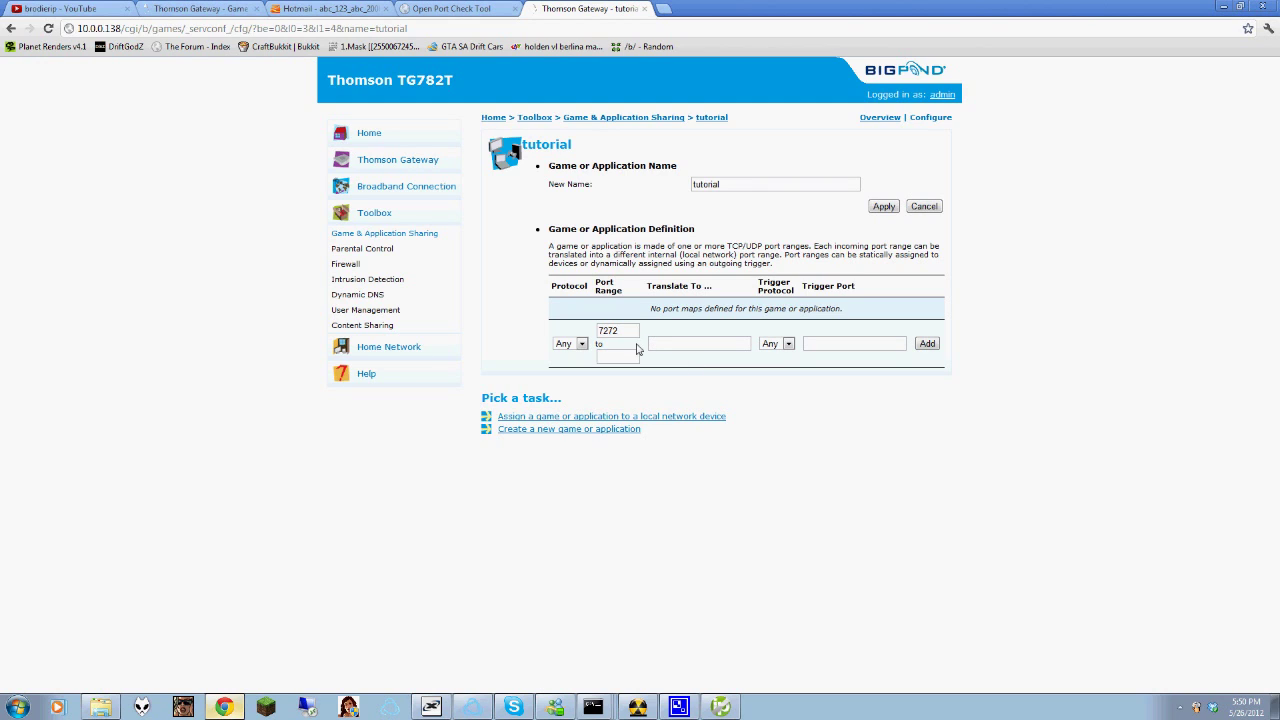
click(631, 357)
text(7272)
click(665, 372)
click(627, 356)
key(BackSpace)
text(4)
click(601, 333)
click(620, 359)
key(BackSpace)
text(2)
Translate the port range to 7272 and add the port map without a trigger port.
click(693, 360)
click(684, 344)
text(7272)
click(684, 359)
click(775, 373)
click(860, 344)
click(925, 345)
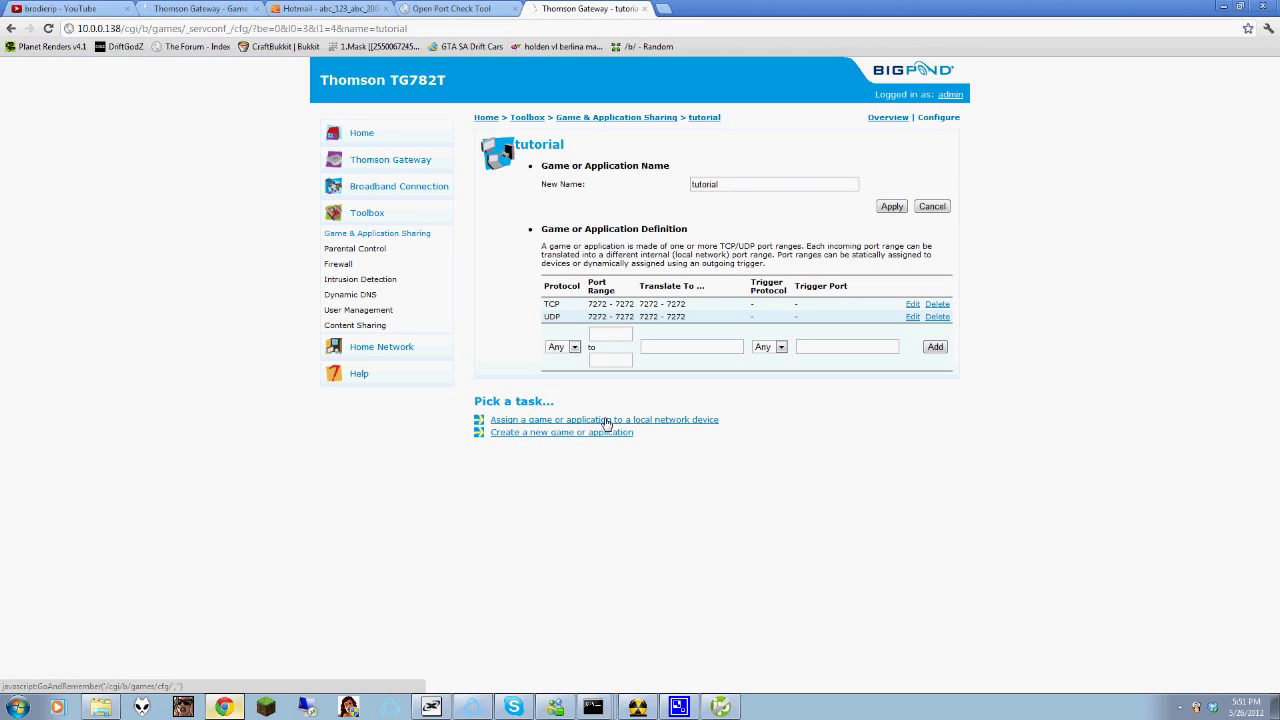
Assign the tutorial application to the preselected VAIO device on the local network and apply the sharing settings.
click(606, 424)
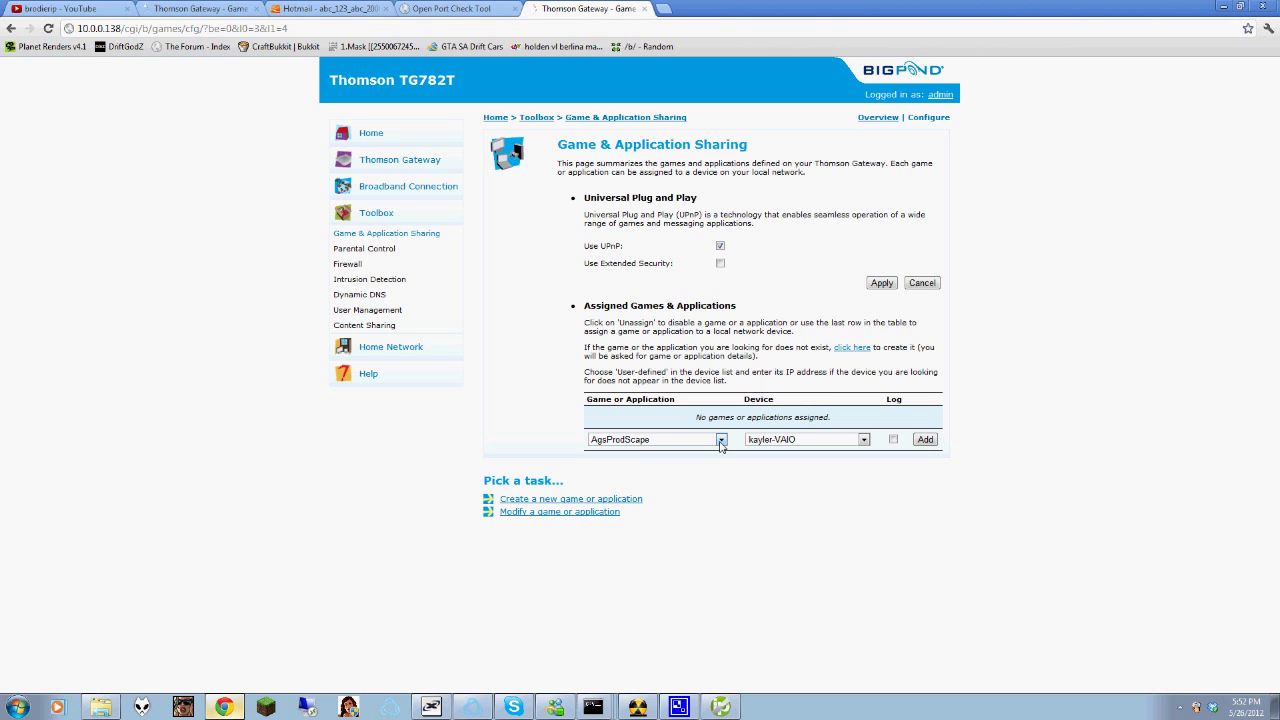
click(720, 441)
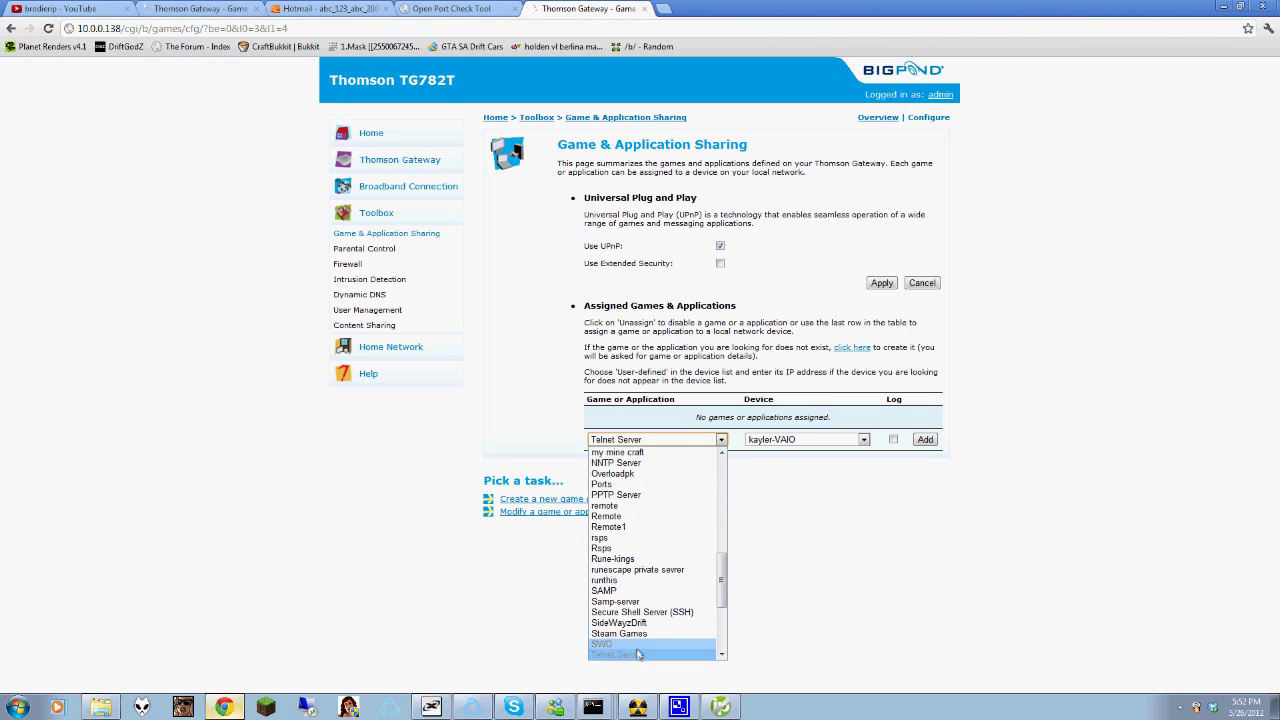
scroll(638, 654, down, 5)
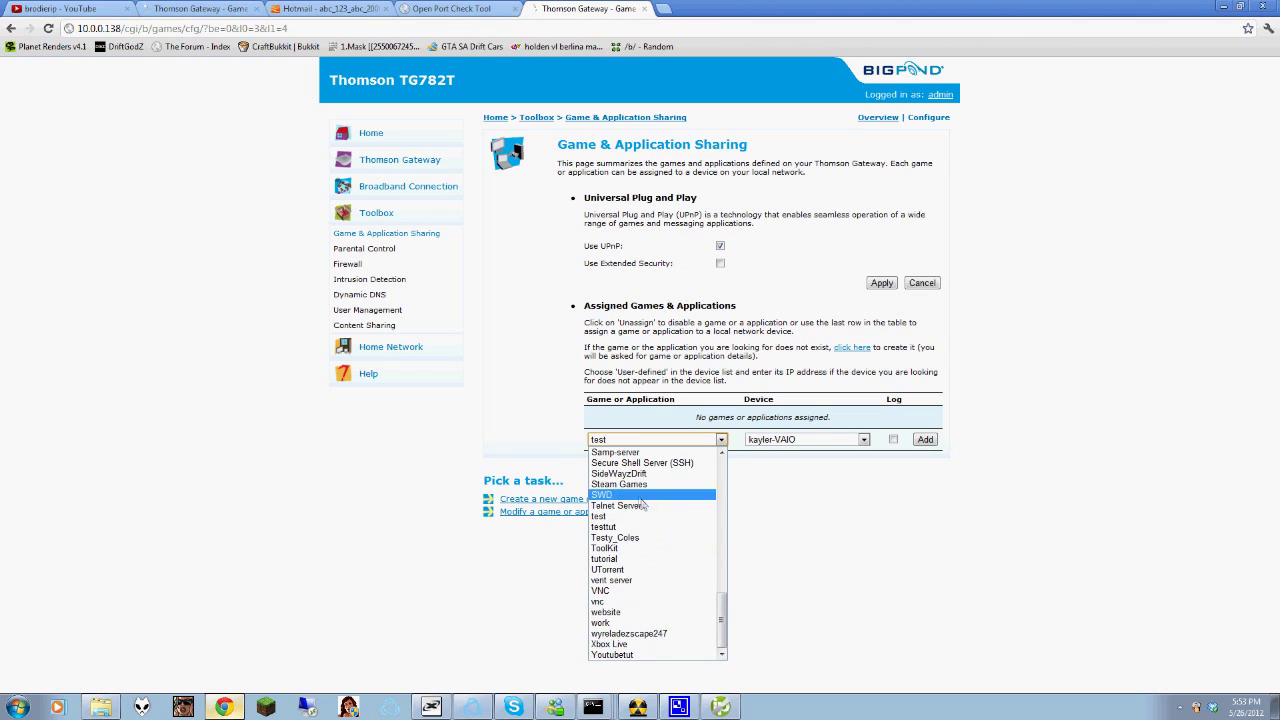
click(623, 559)
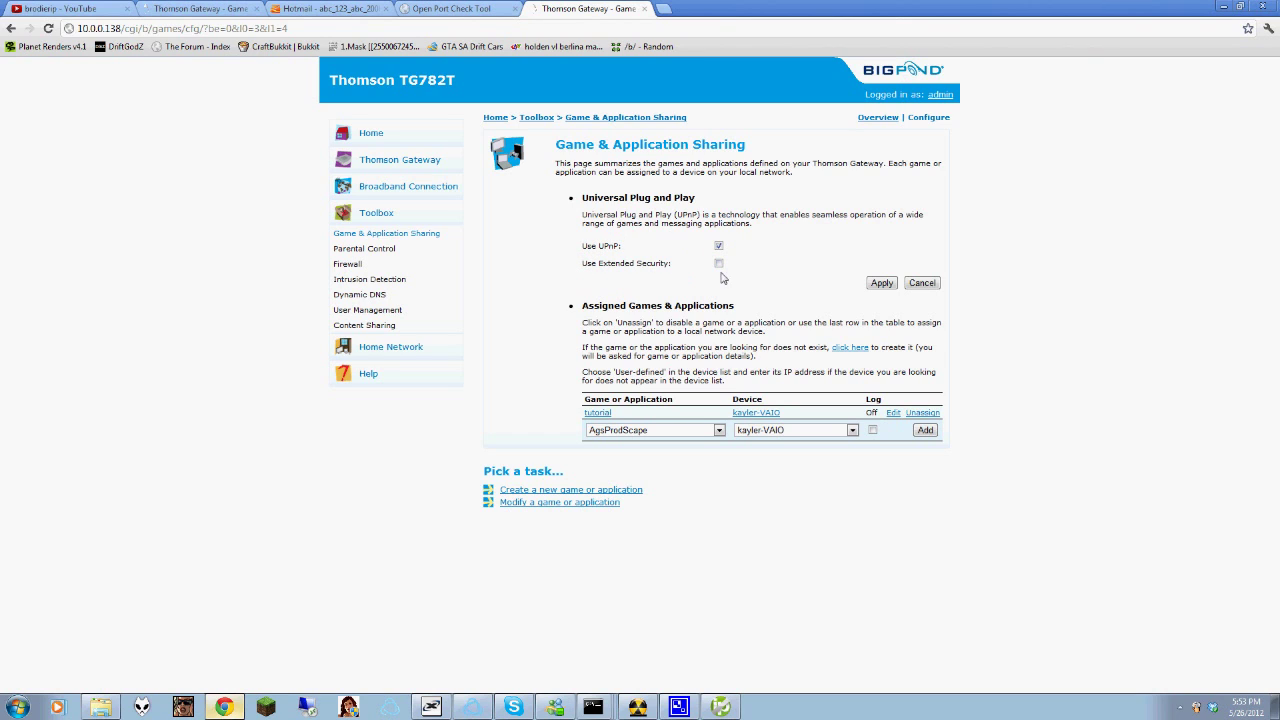
click(880, 284)
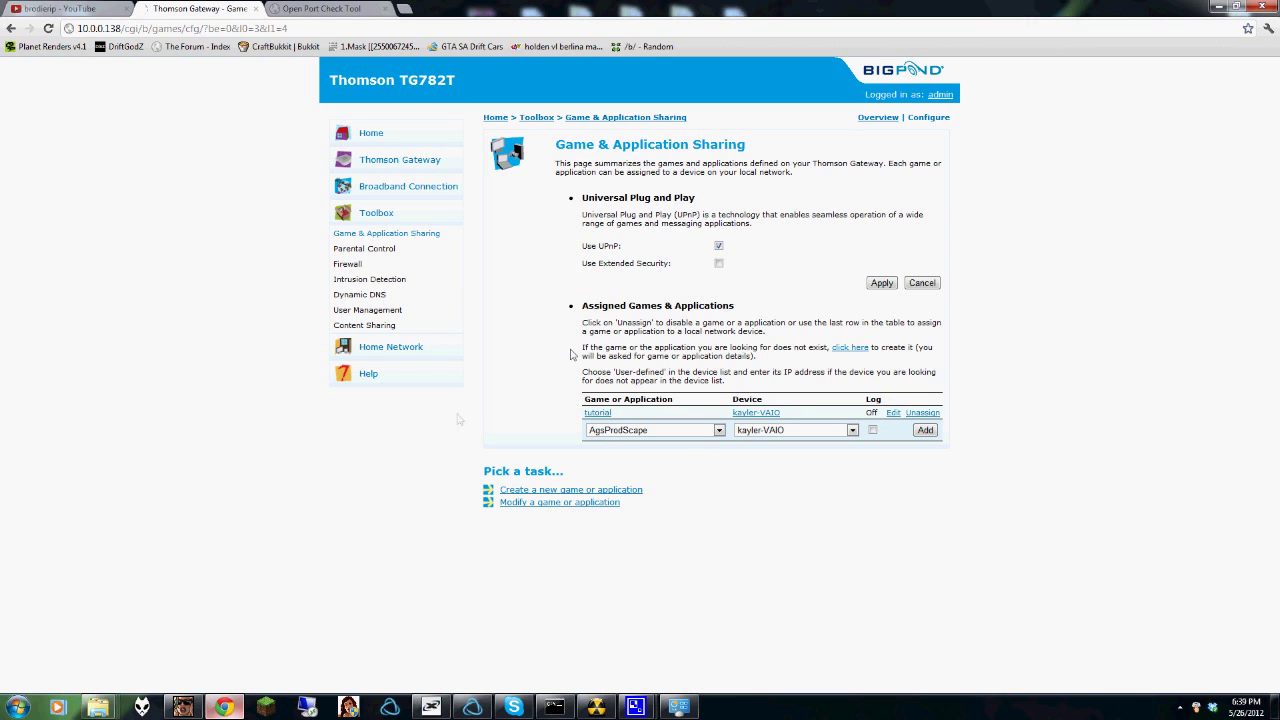
Open whatsmyip.org in a new browser tab and copy the public IP address.
click(405, 10)
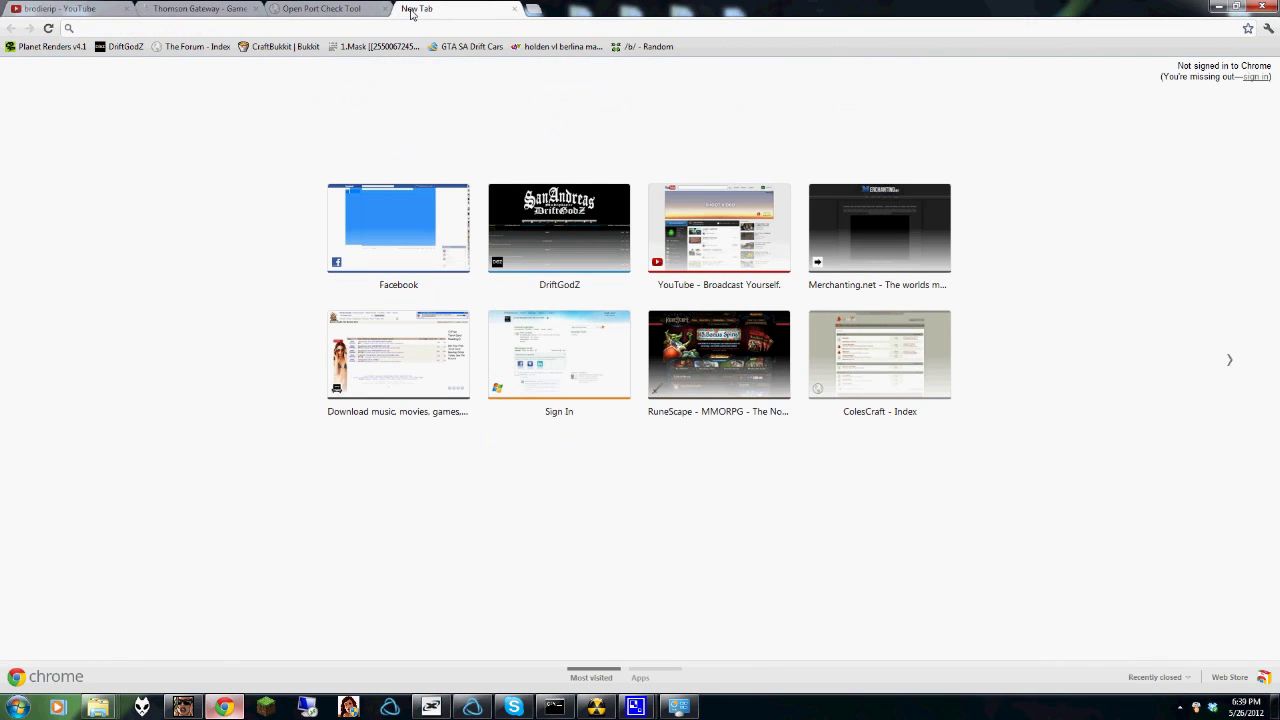
text(what)
key(Return)
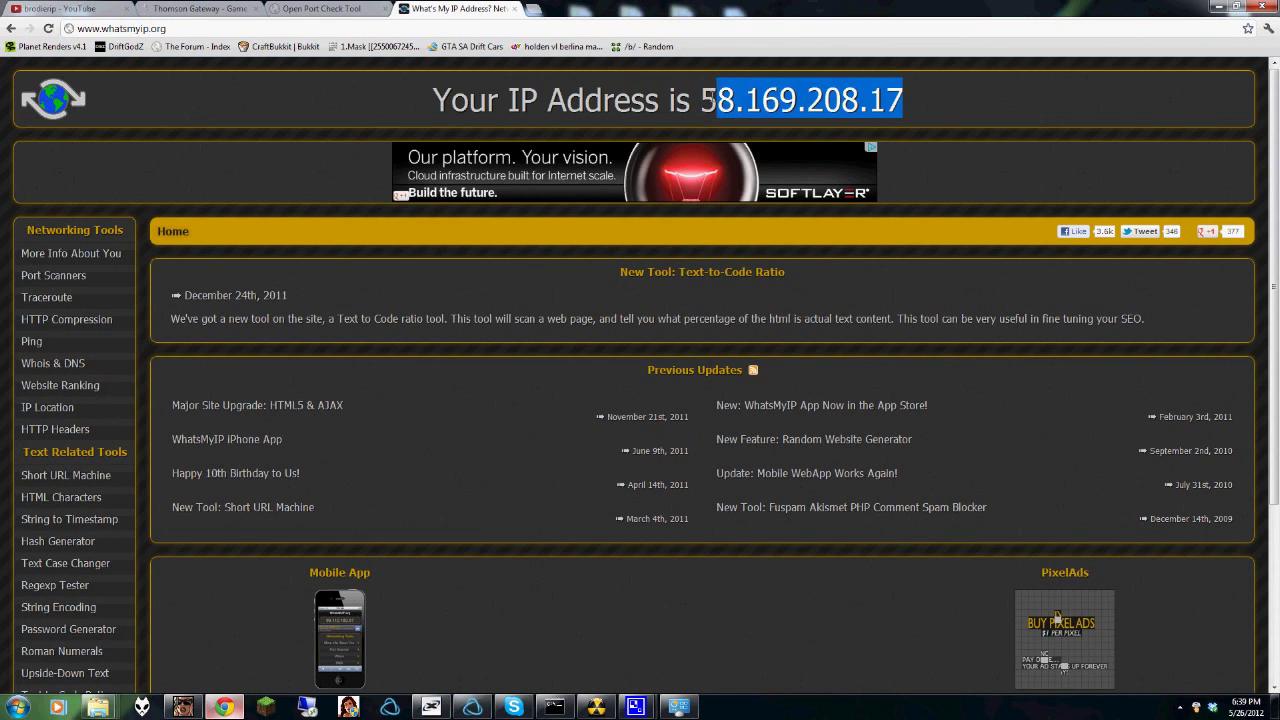
right_click(722, 101)
click(738, 105)
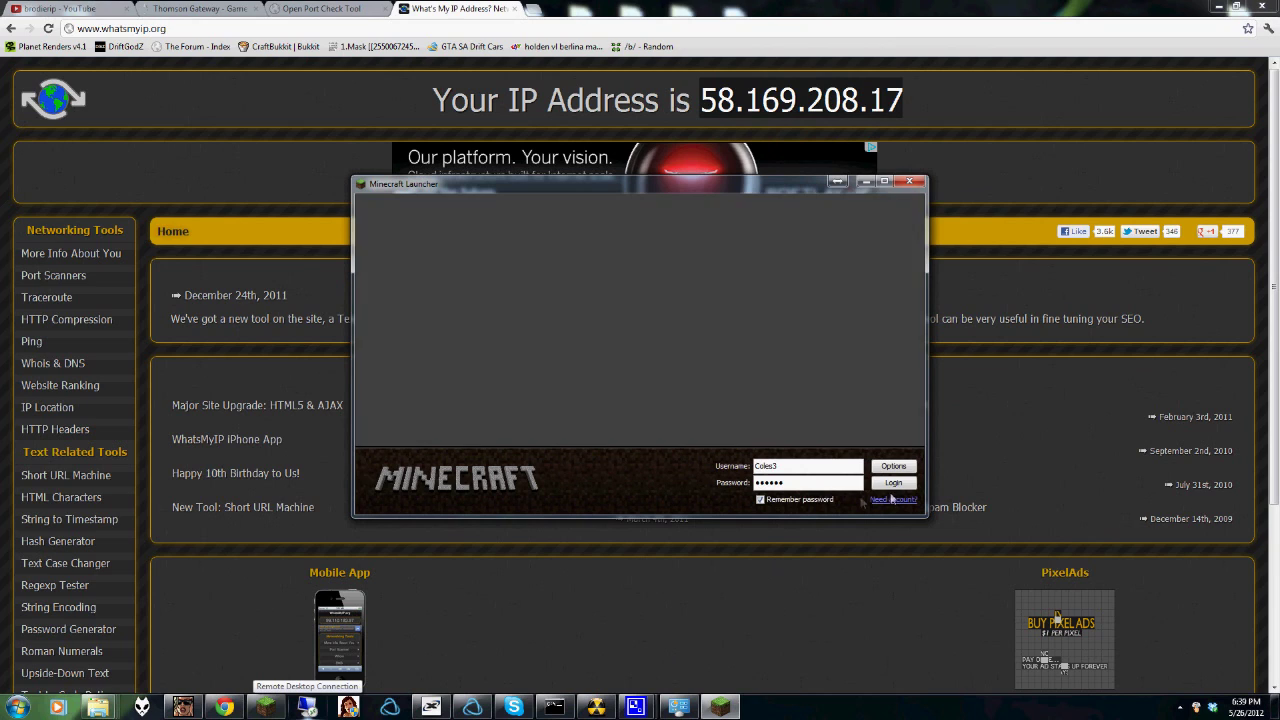
Log in to the Minecraft launcher and start the server with the Run batch file in the desktop's MC server folder.
click(896, 486)
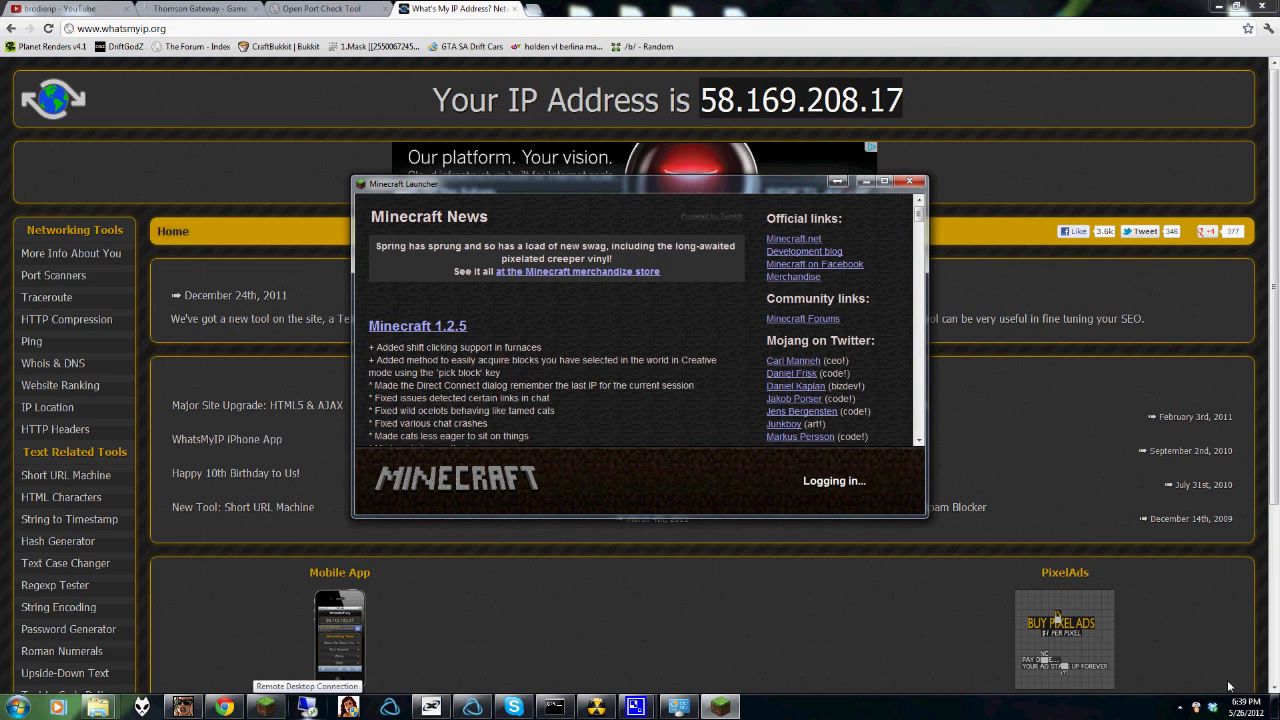
key(super+d)
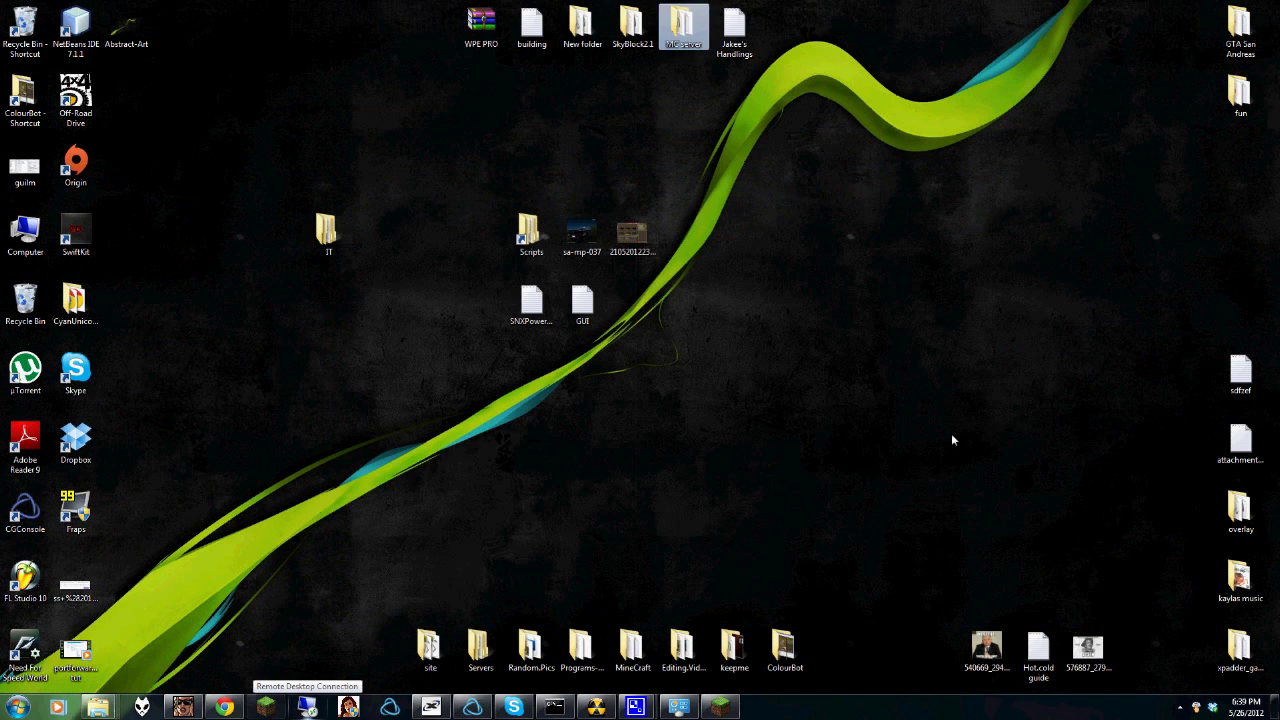
double_click(680, 25)
double_click(455, 468)
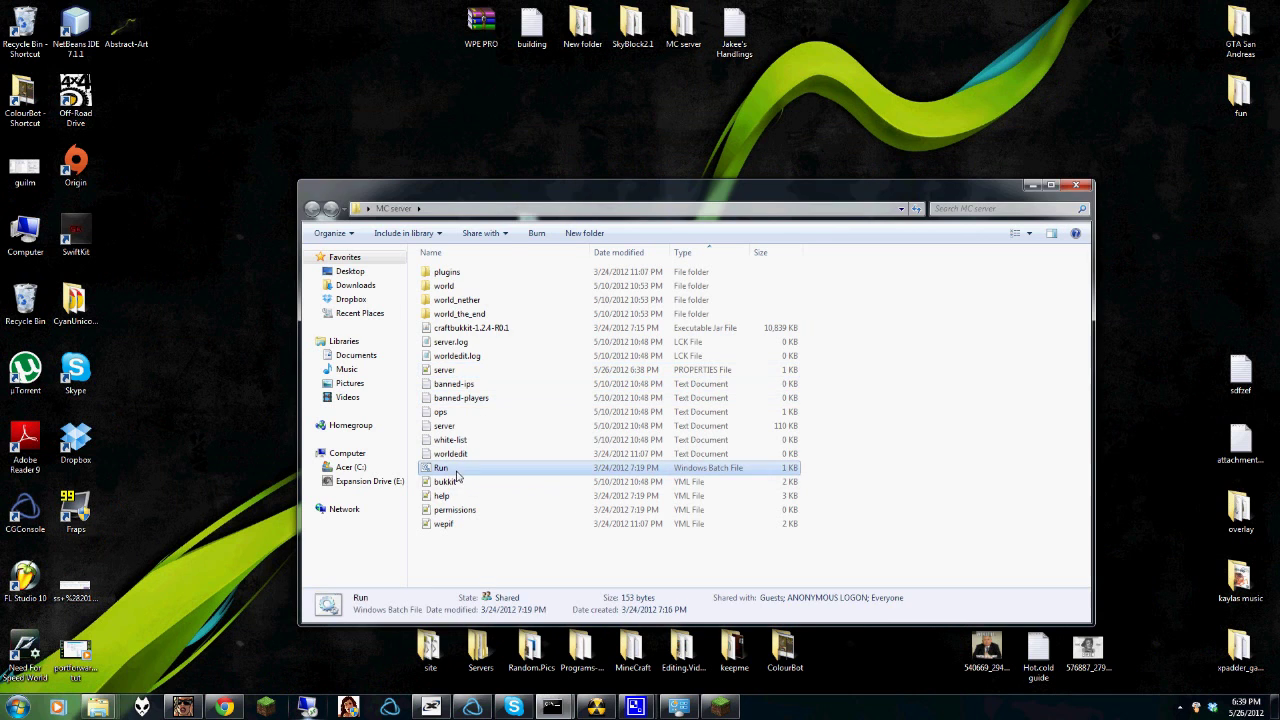
click(1034, 187)
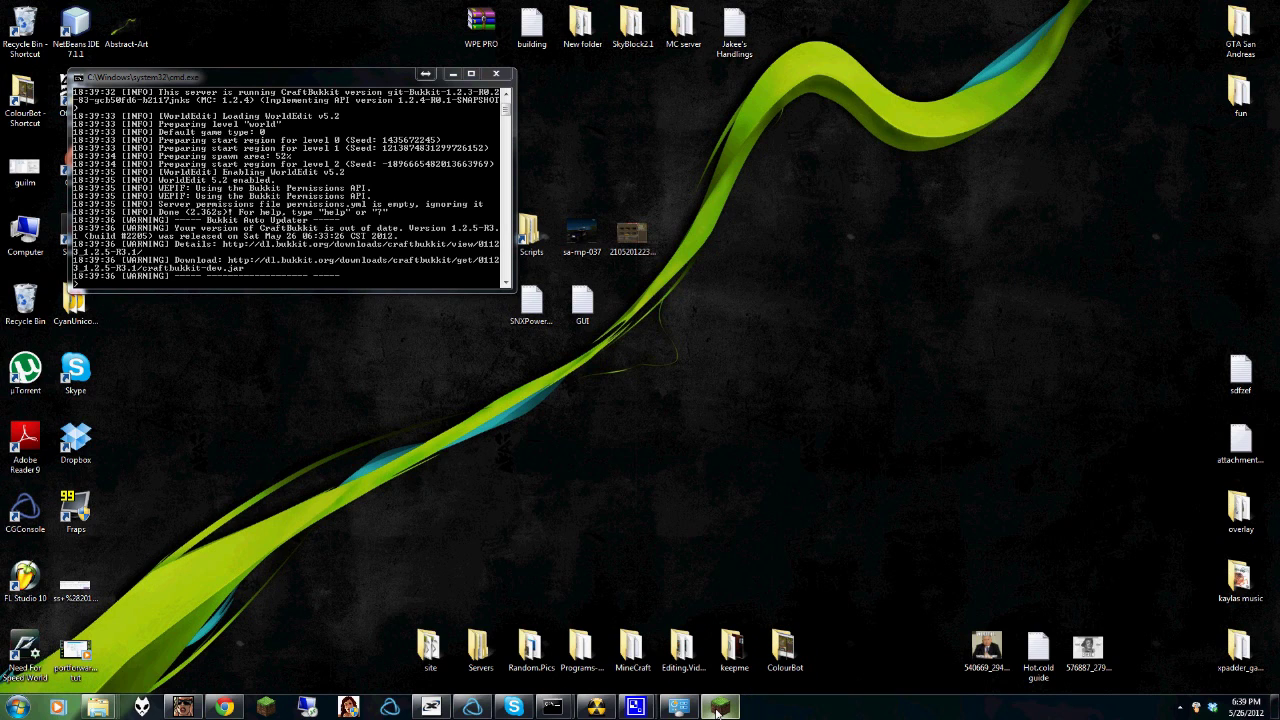
Switch back to the Minecraft game and open its multiplayer server list.
right_click(717, 712)
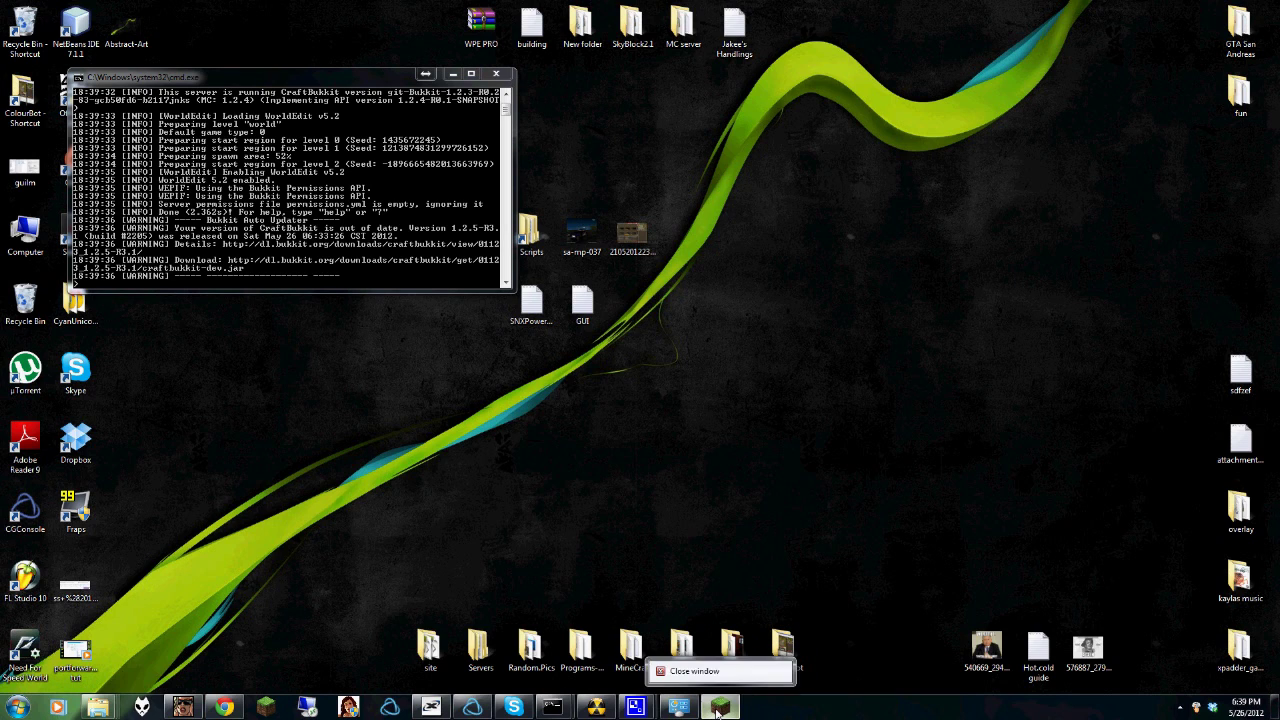
click(804, 712)
click(720, 707)
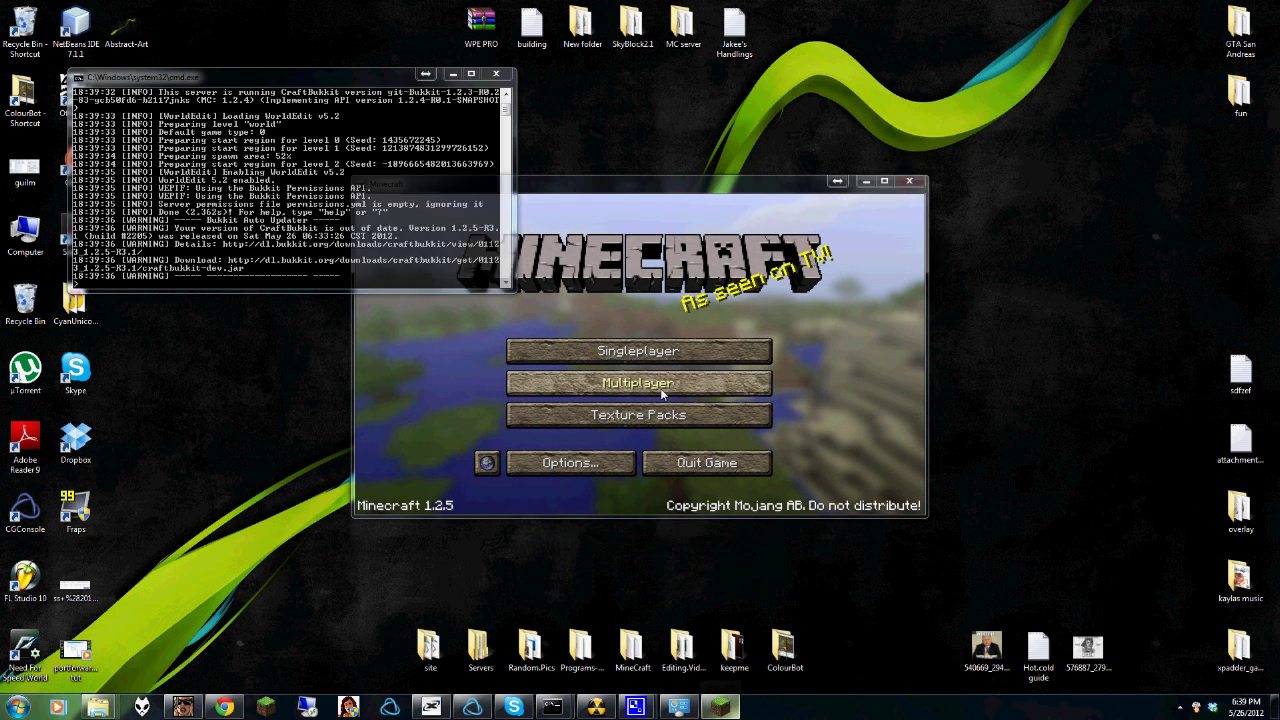
click(661, 388)
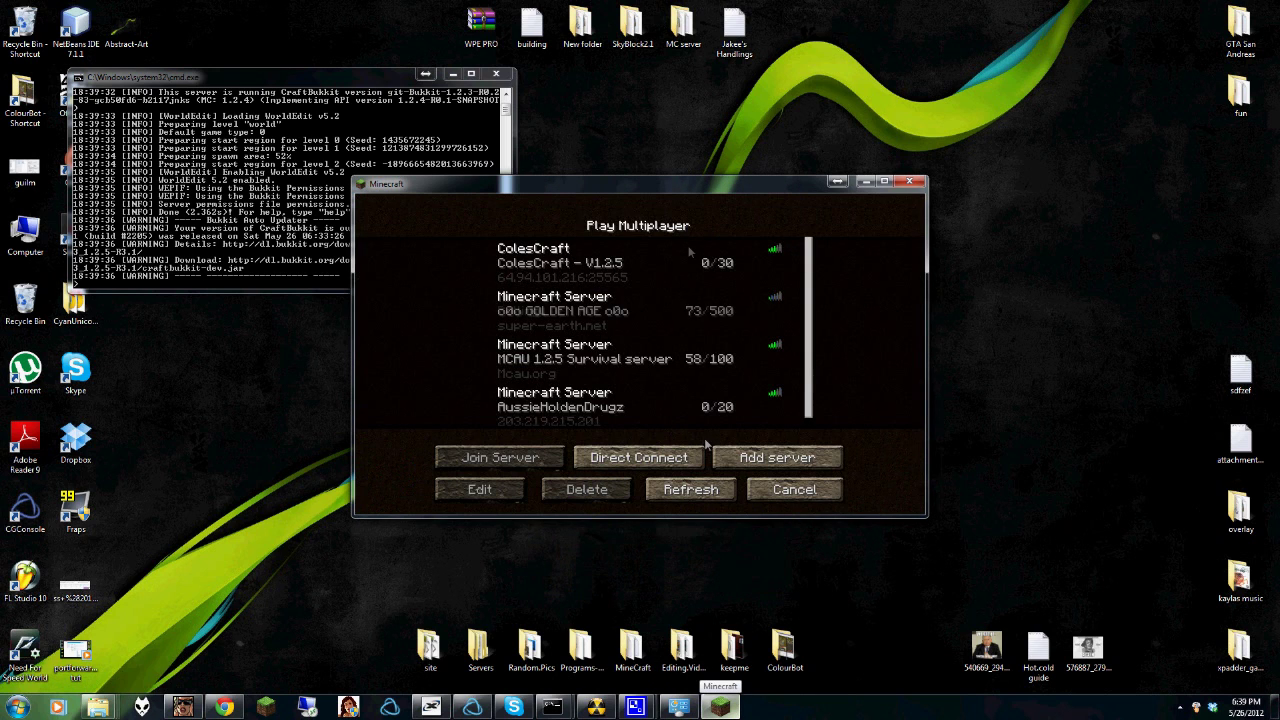
Add a server entry to the multiplayer list using the copied public IP address followed by port :7272.
click(753, 461)
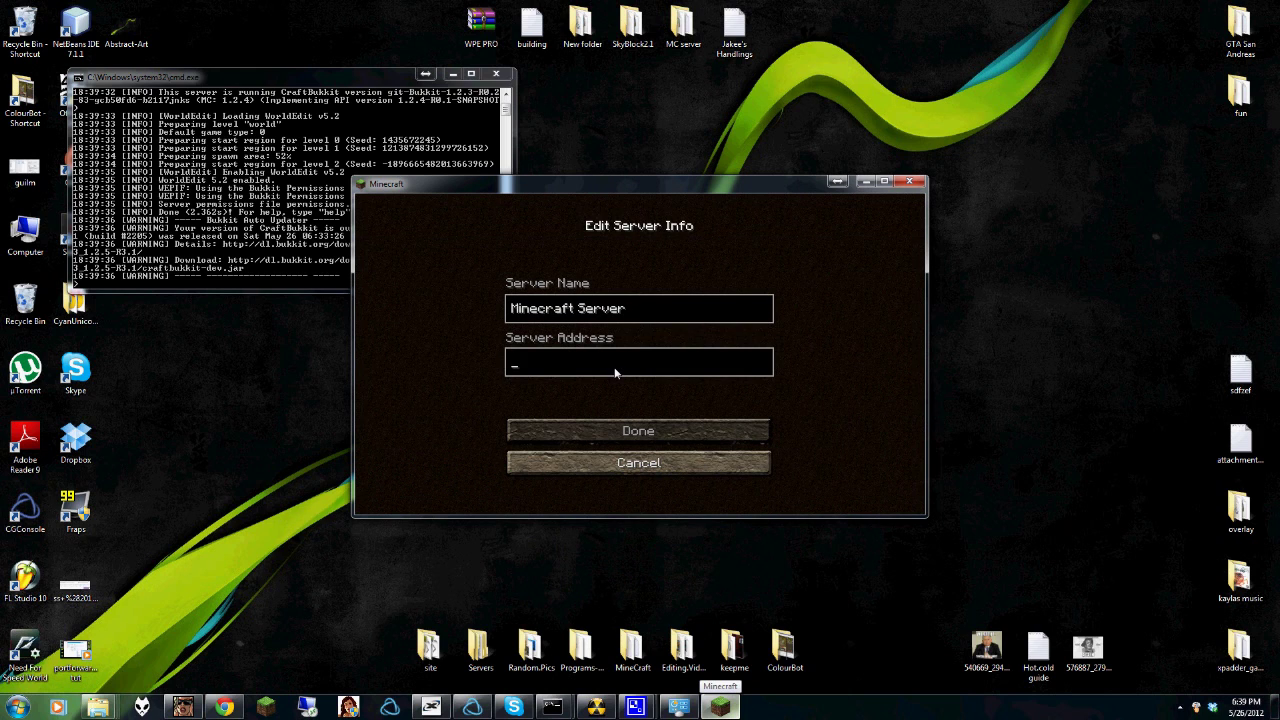
key(ctrl+v)
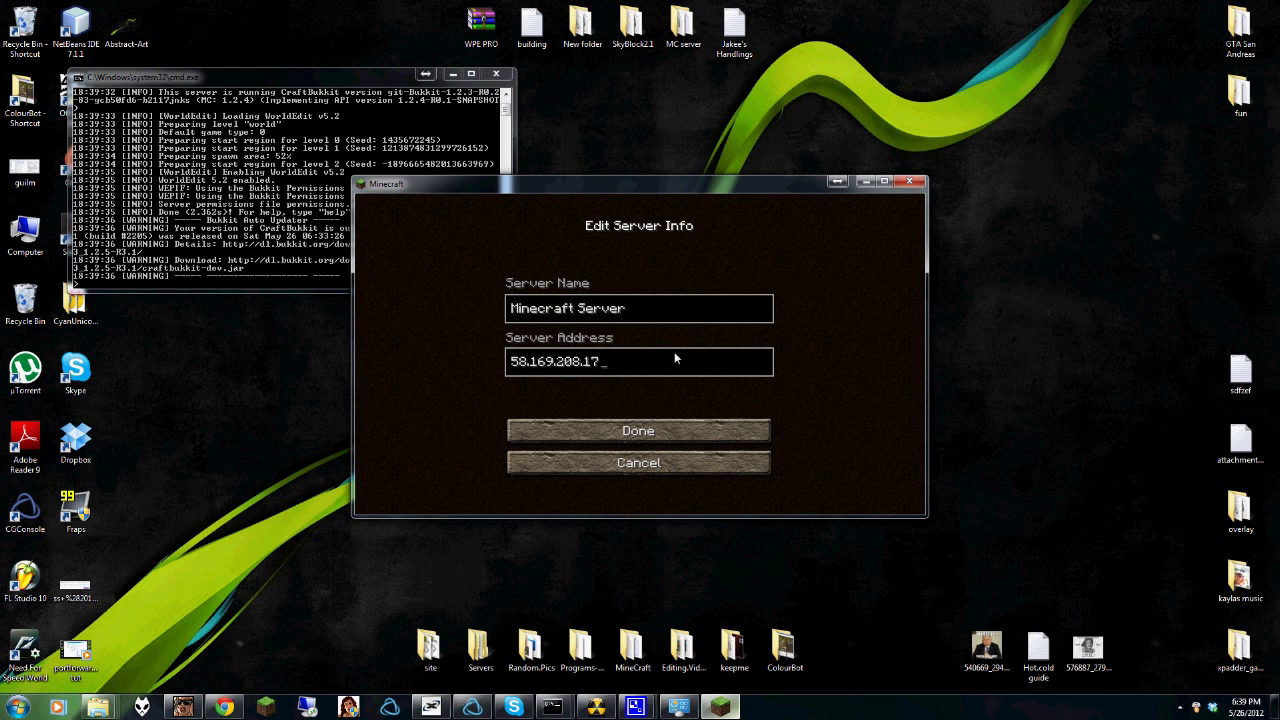
text(:7272)
click(699, 438)
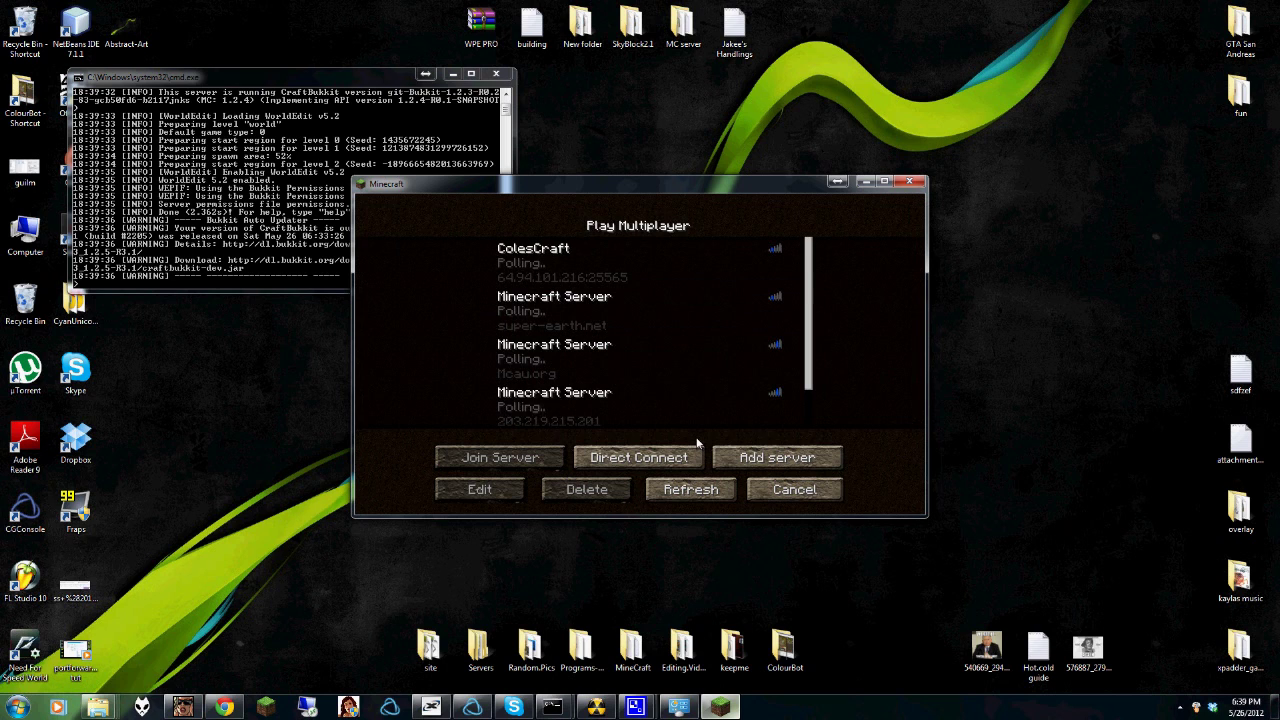
Join the newly added server on port 7272 at the end of the multiplayer list.
scroll(691, 346, down, 2)
click(561, 408)
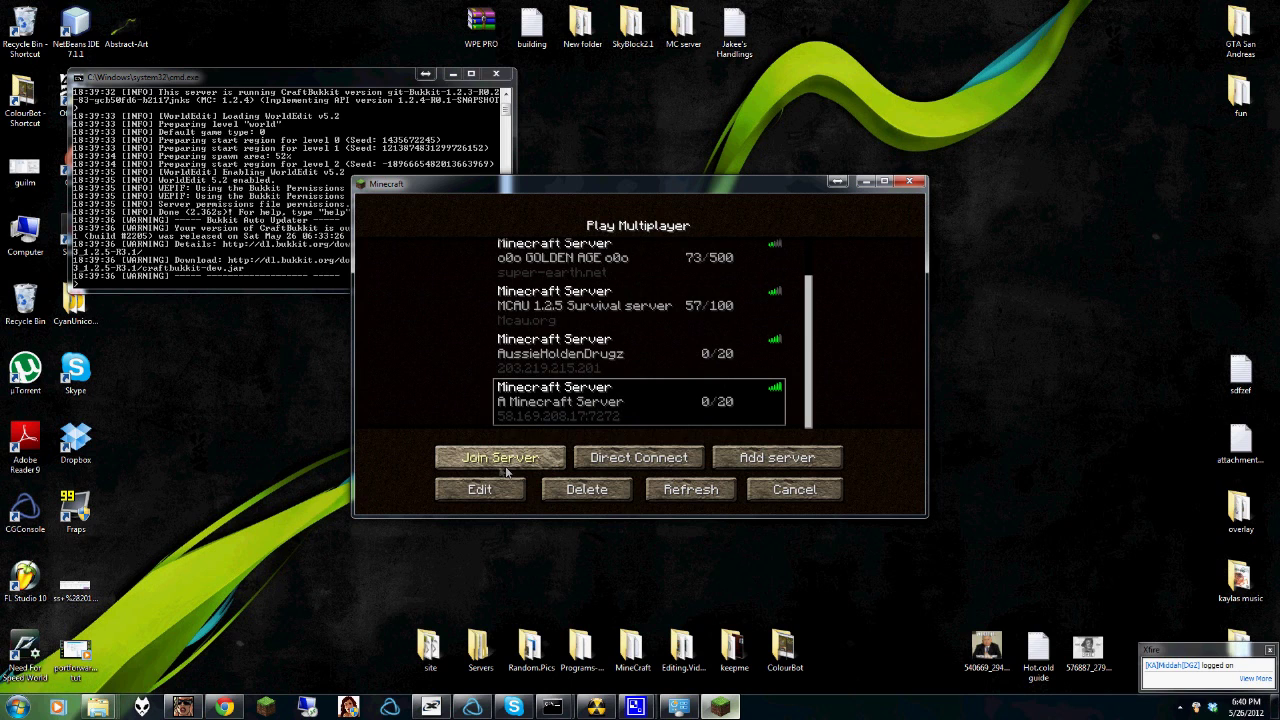
click(494, 461)
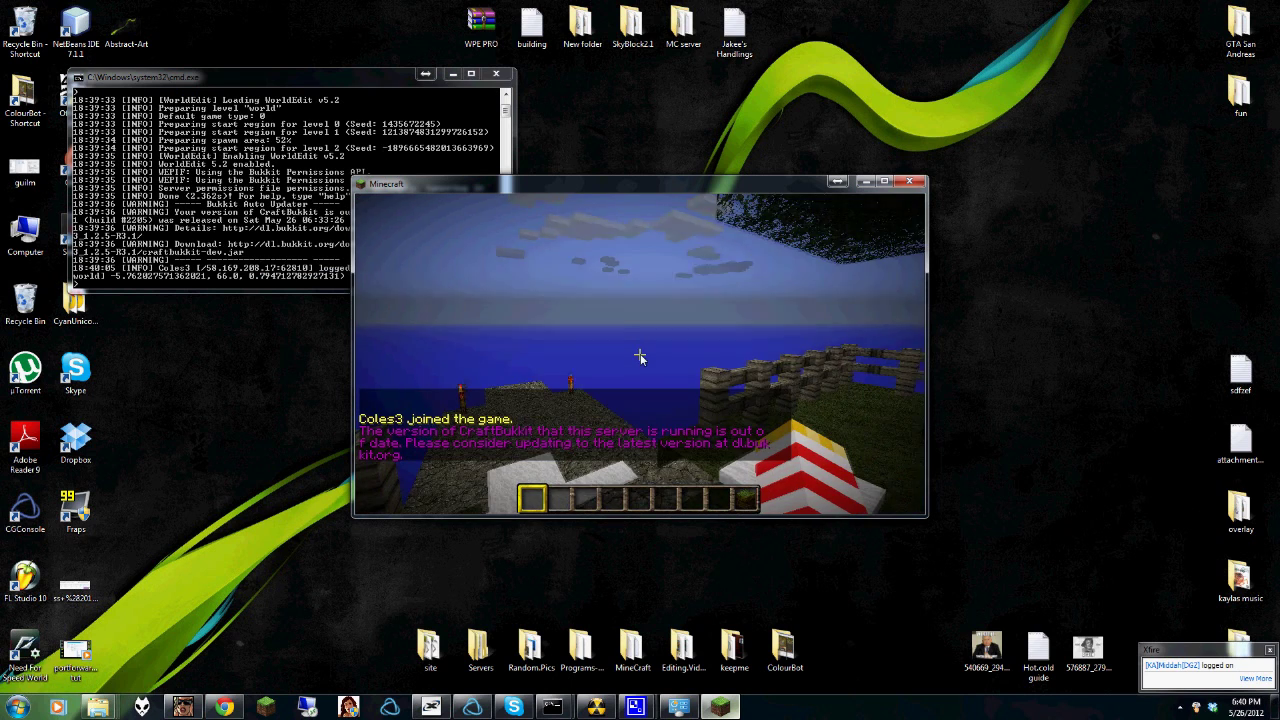
Explore the server world through the stone buildings and along the narrow walkway over the water, and open the game menu.
key(w)
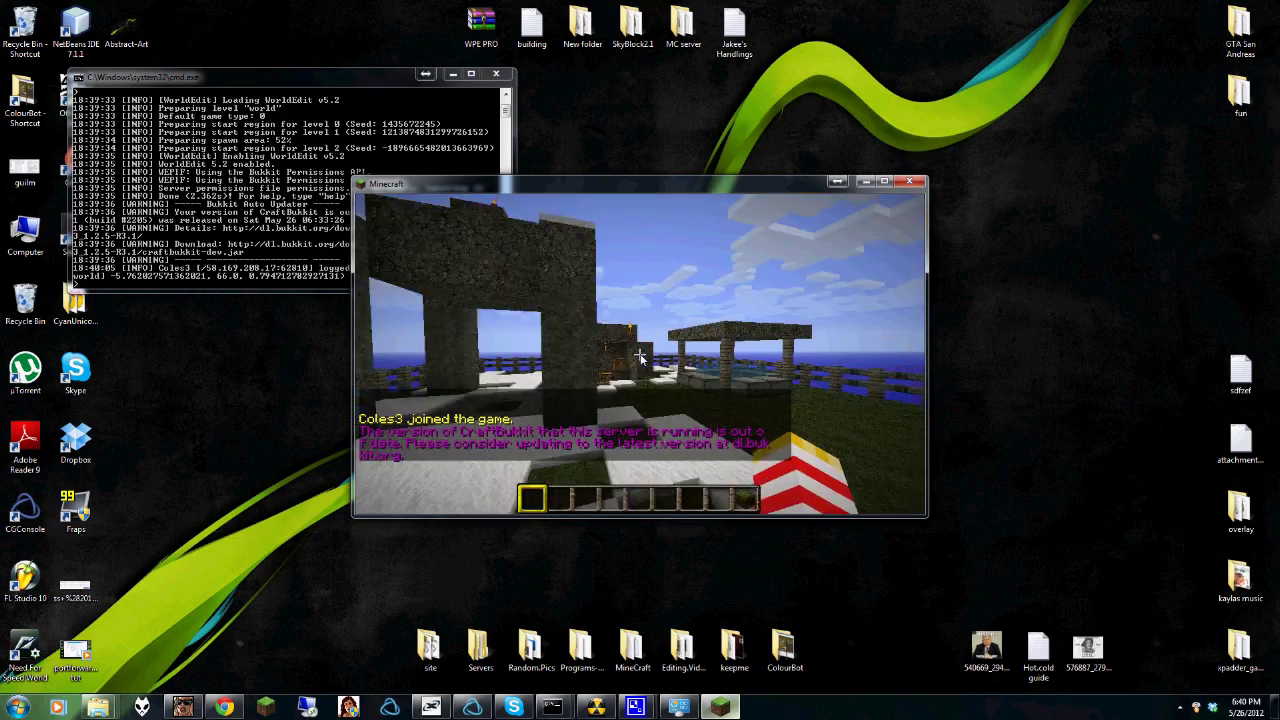
key(w)
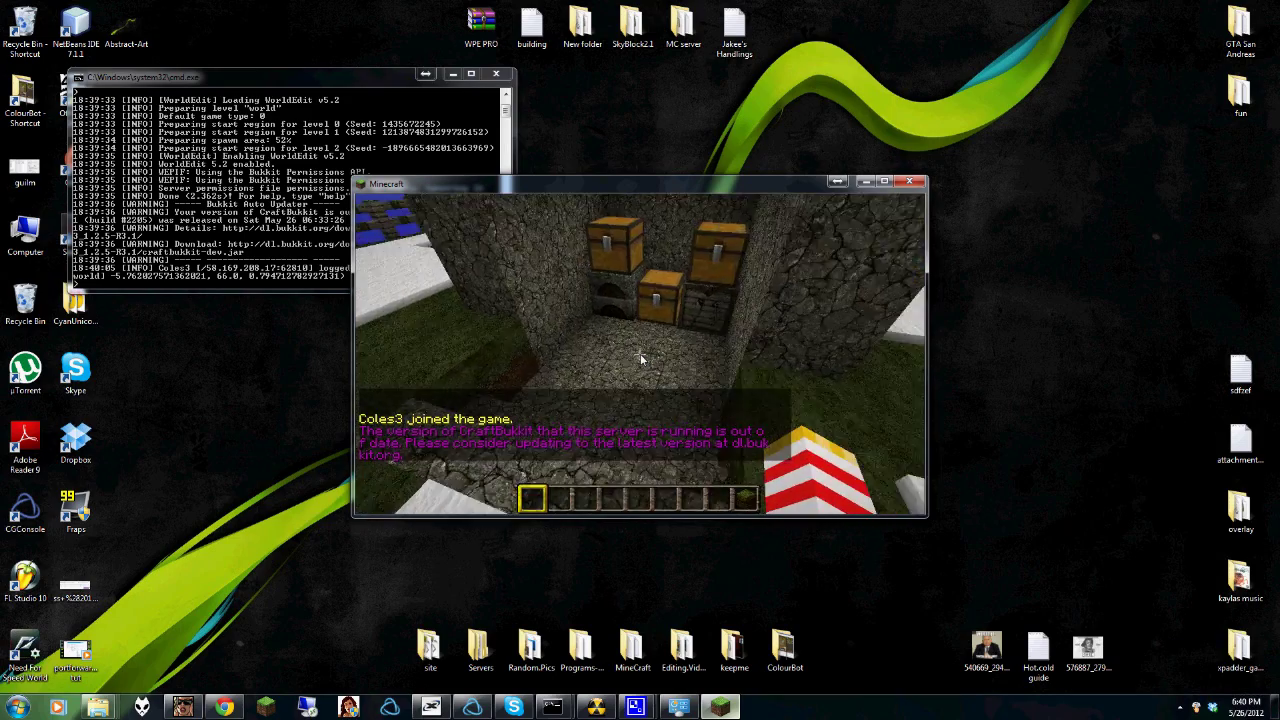
mouse_move(640, 358)
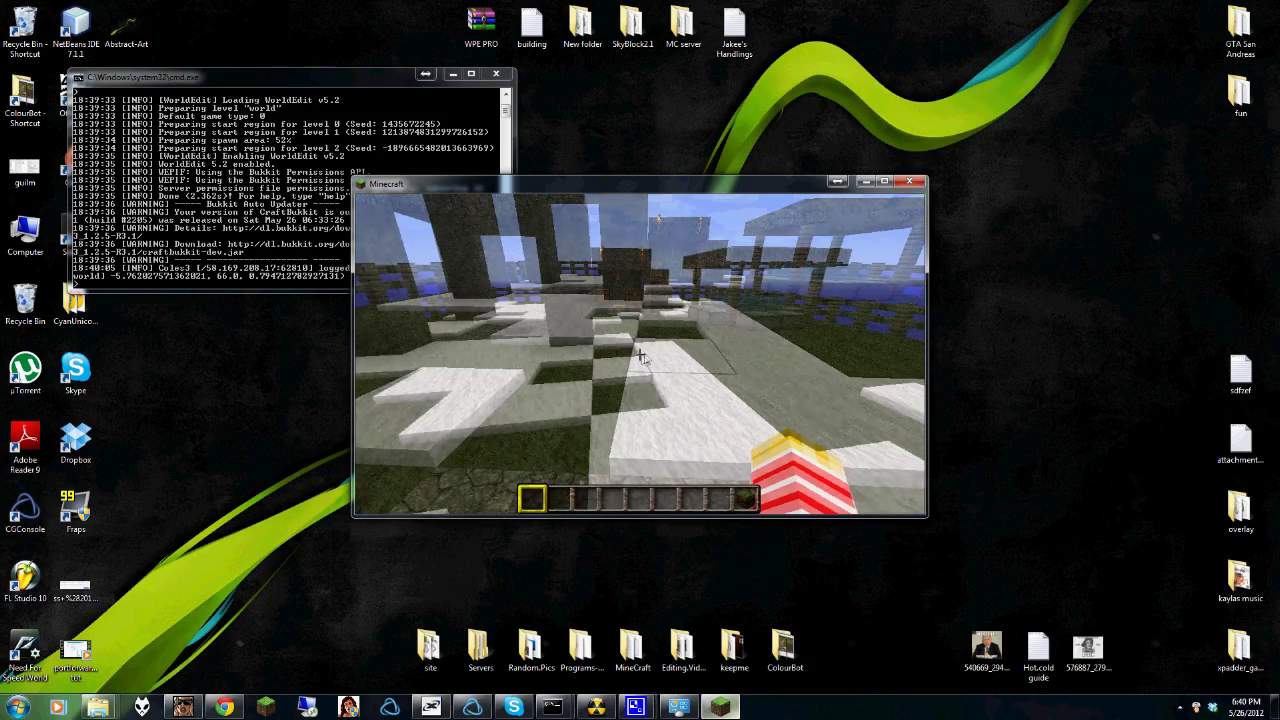
key(w)
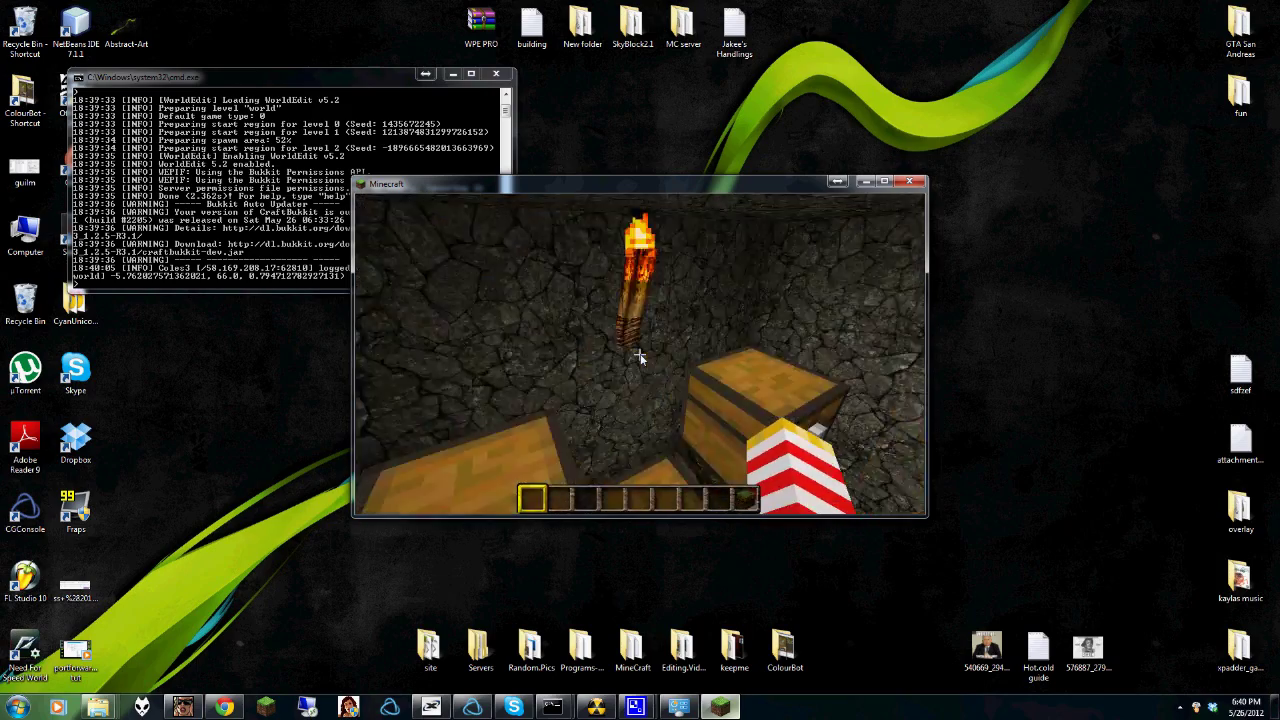
key(w)
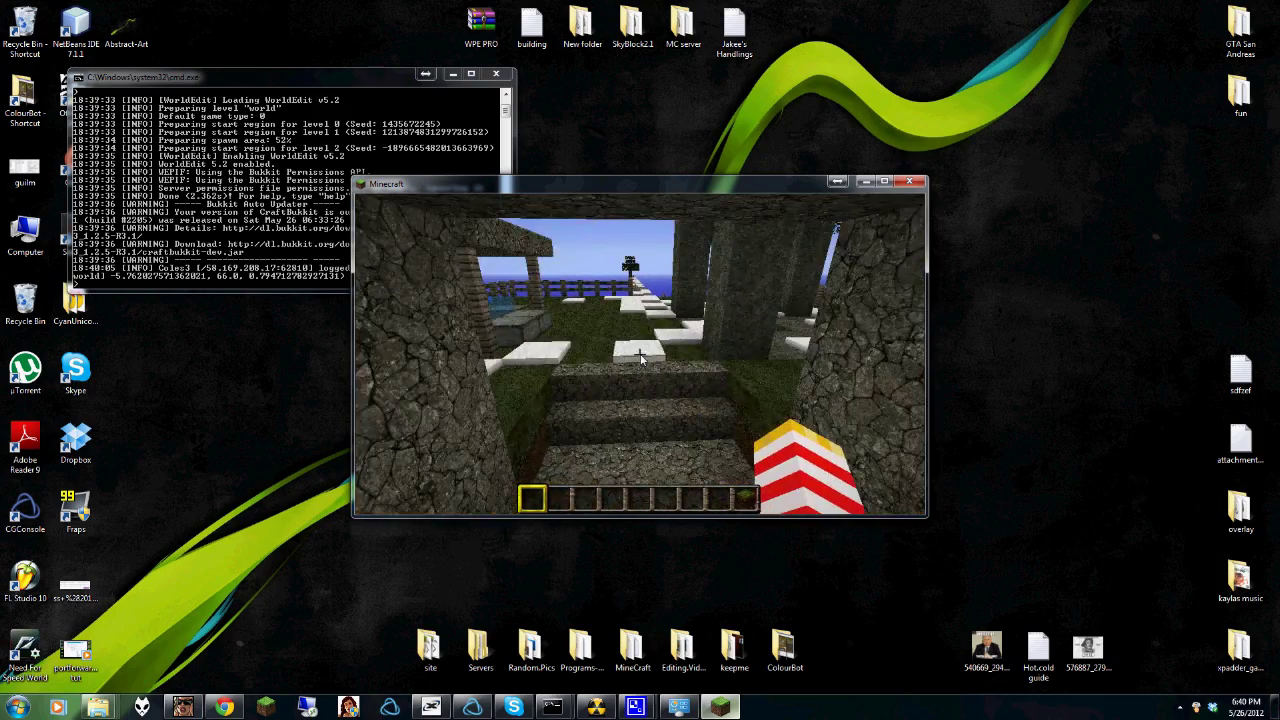
key(w)
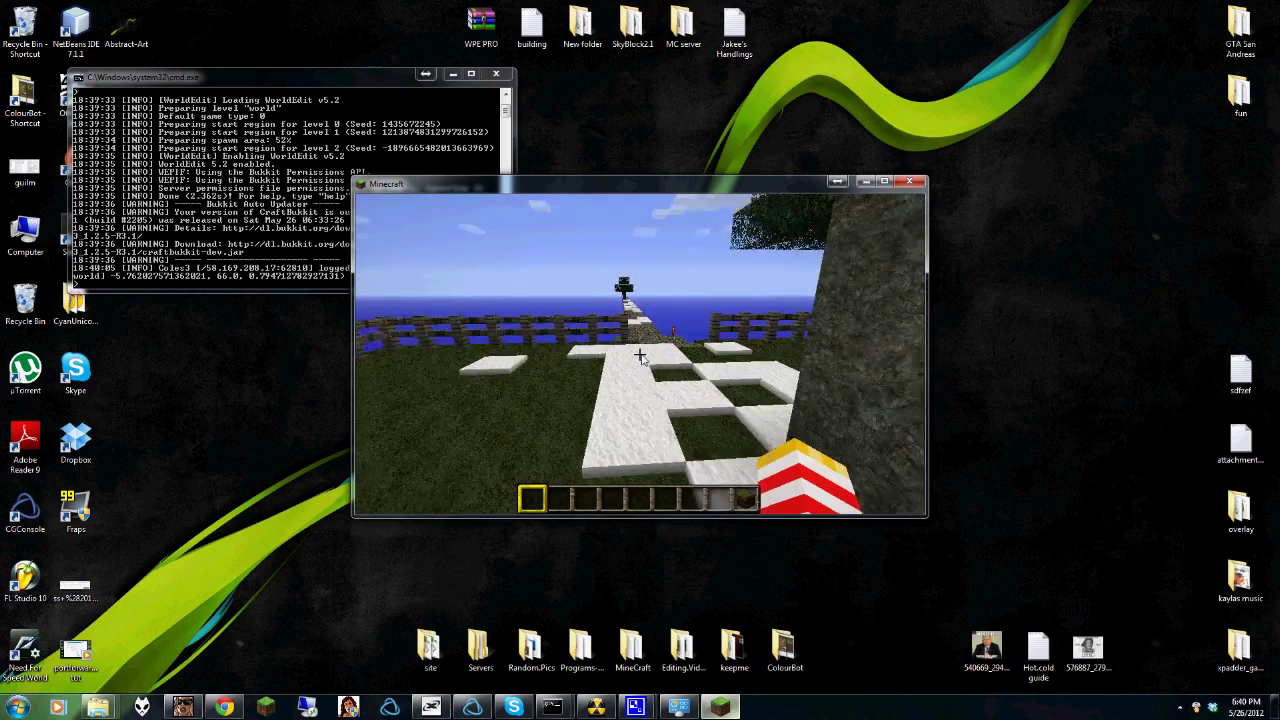
key(w)
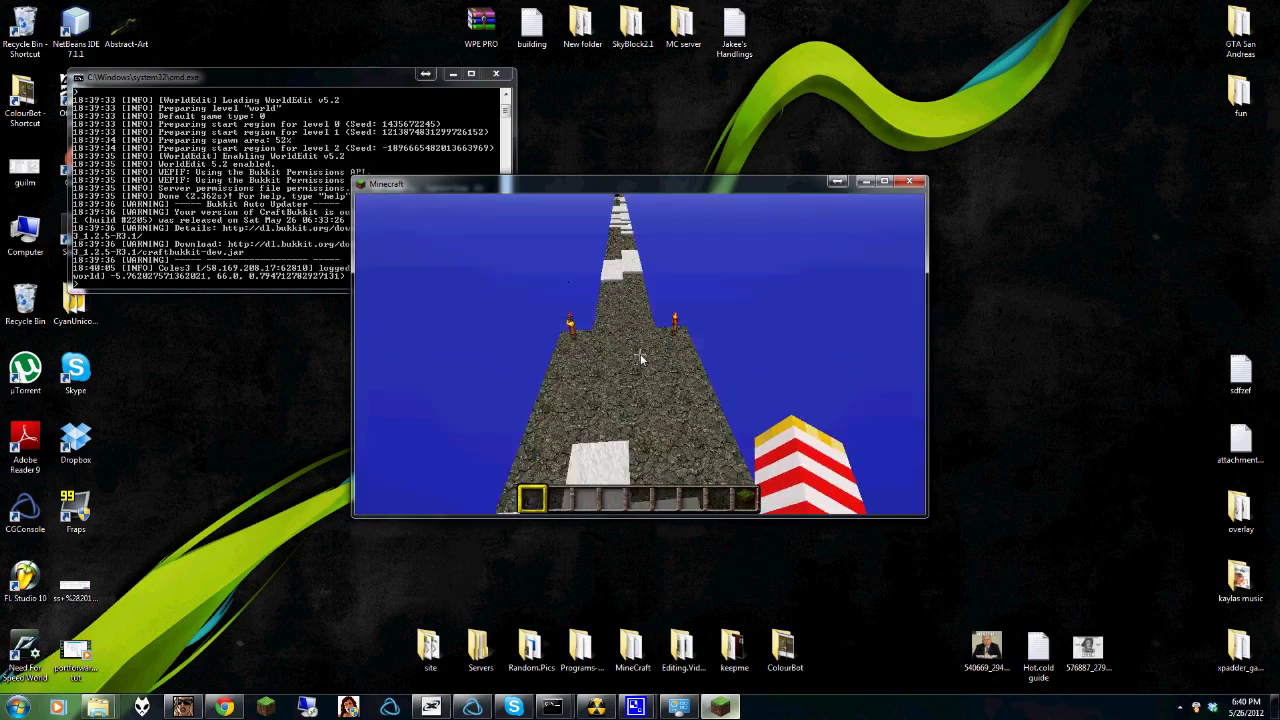
key(w)
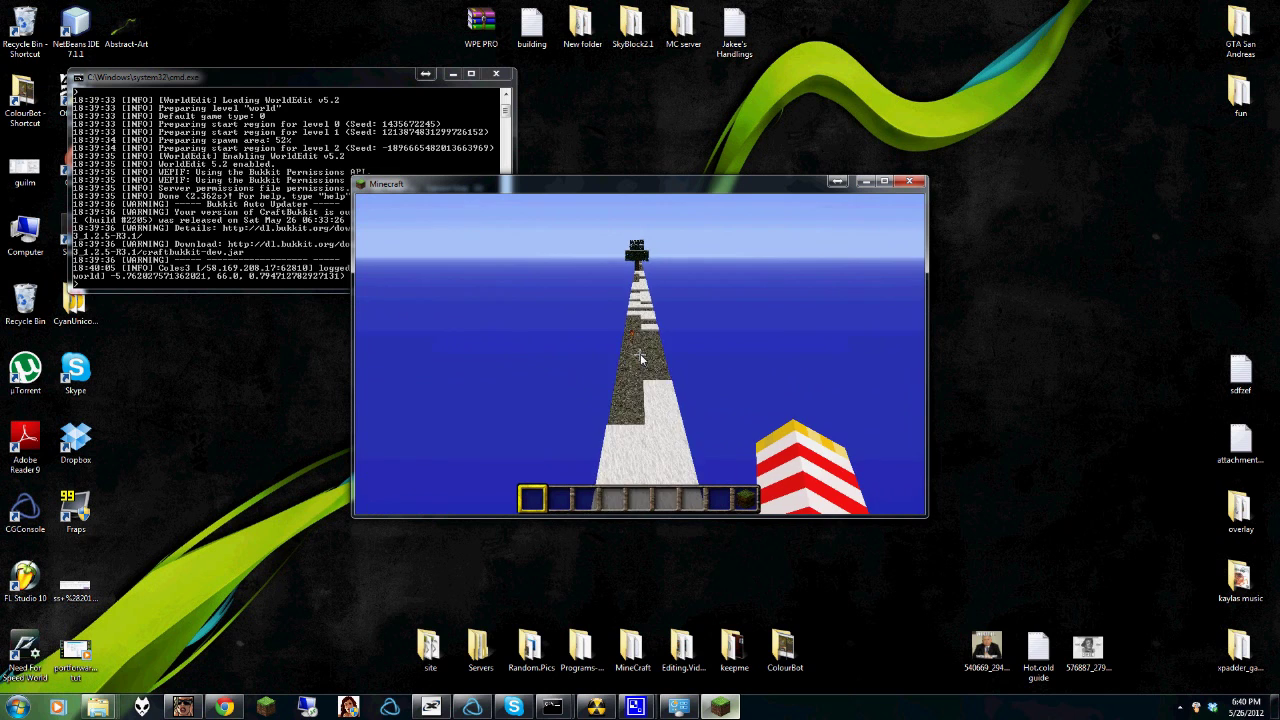
key(w)
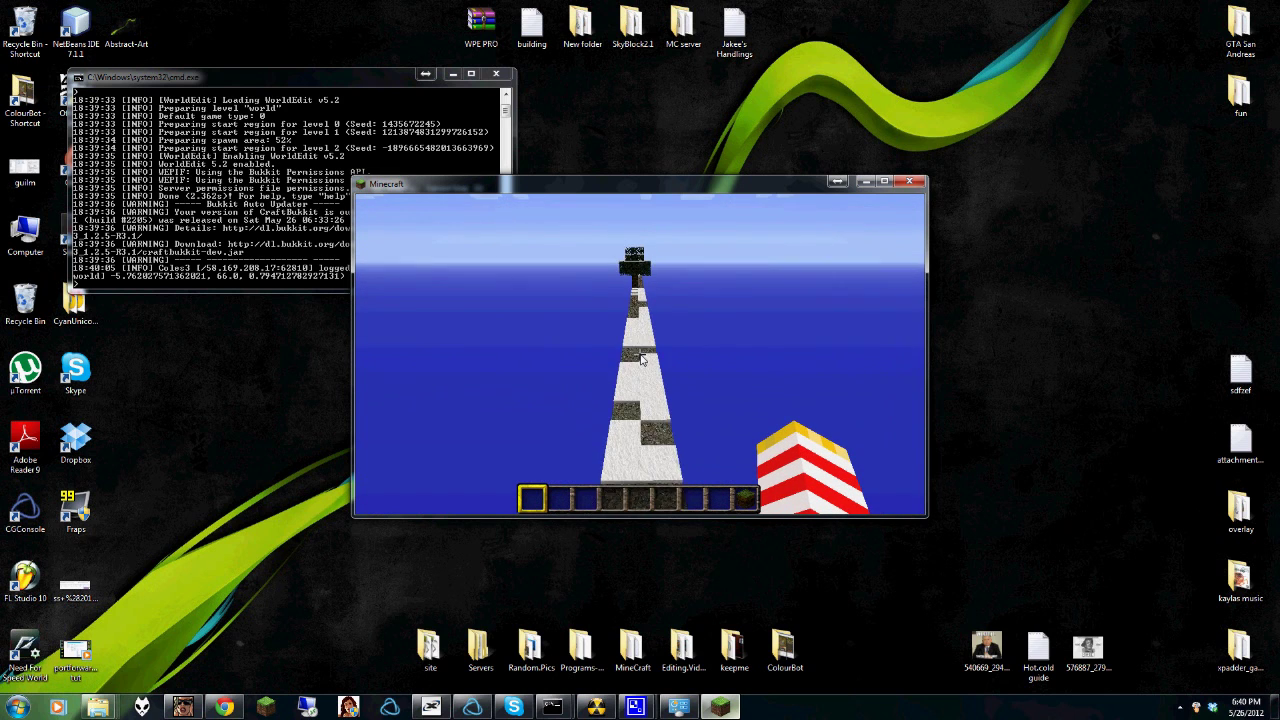
key(w)
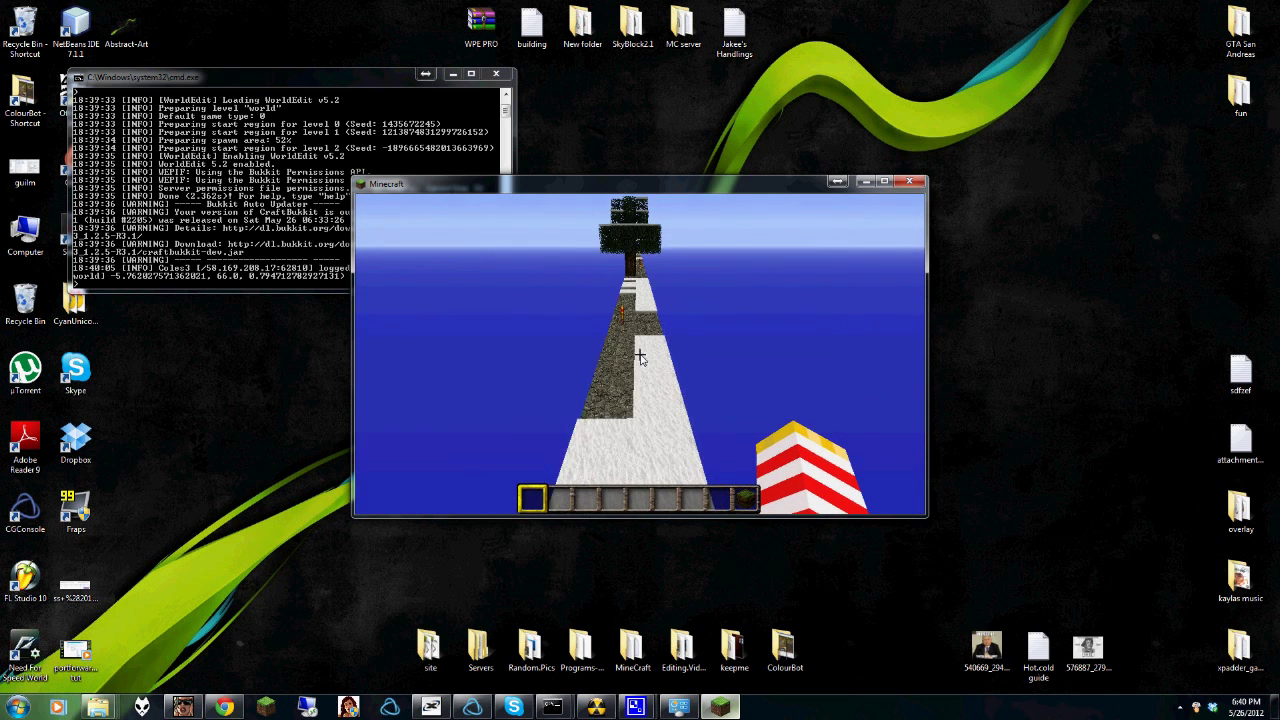
key(w)
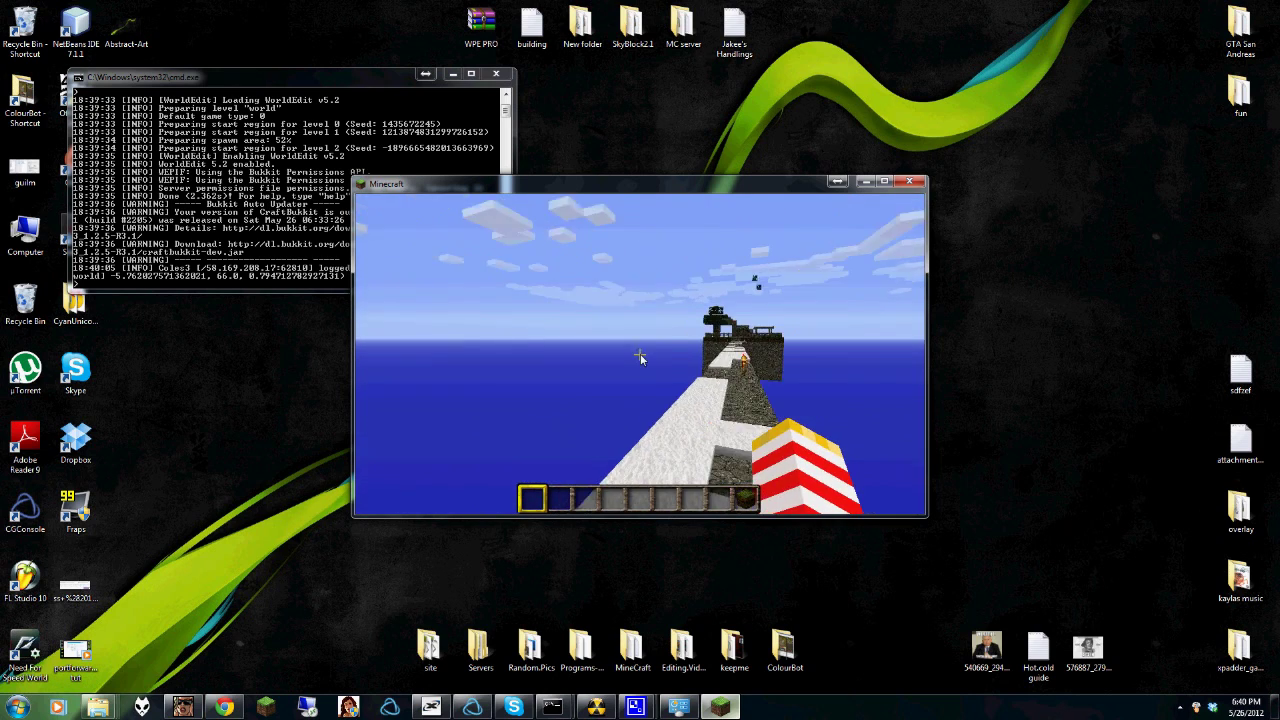
key(Escape)
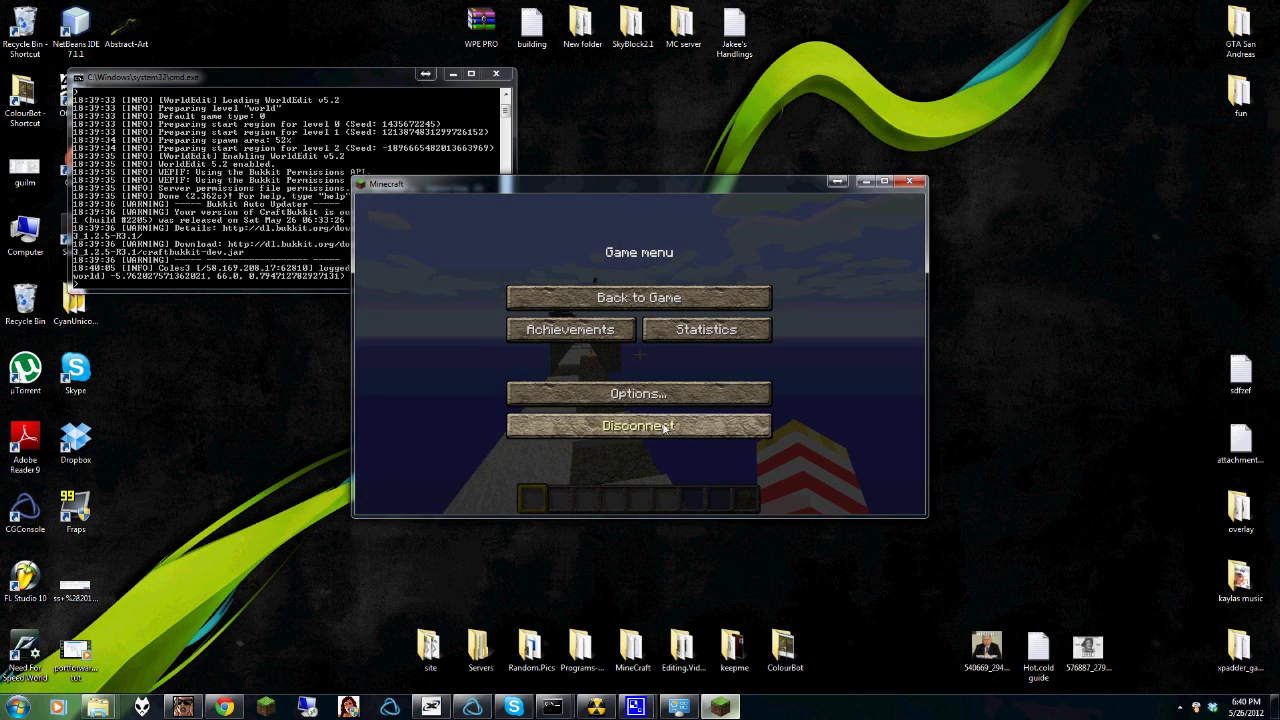